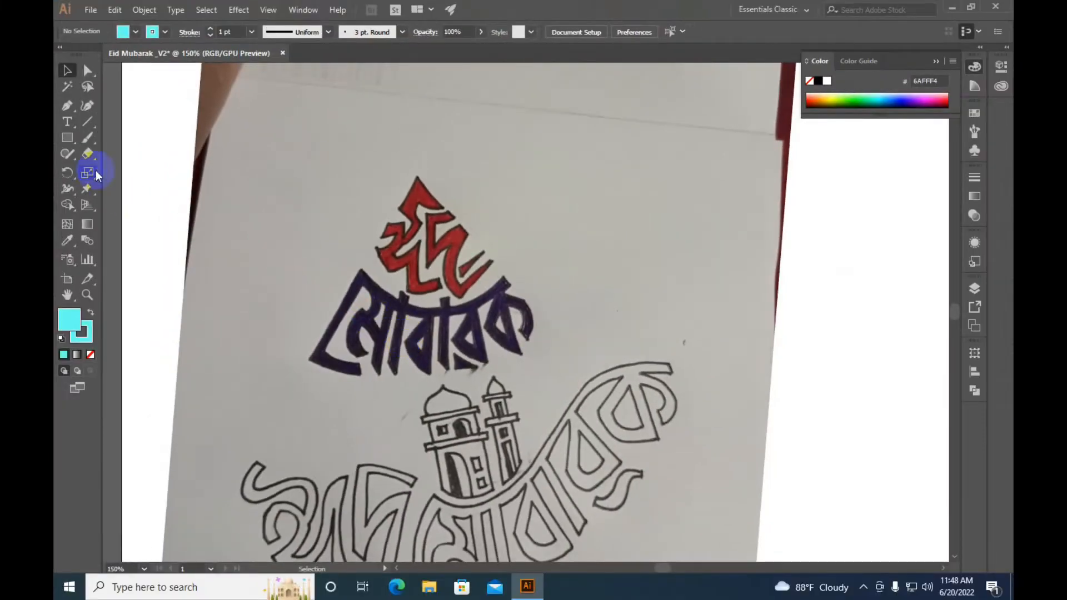
Step: Start a Pen outline at the peak of the first red letter and trace its upper-left edge down to the inner notch
{"action": "left_click", "coordinate": [66, 105]}
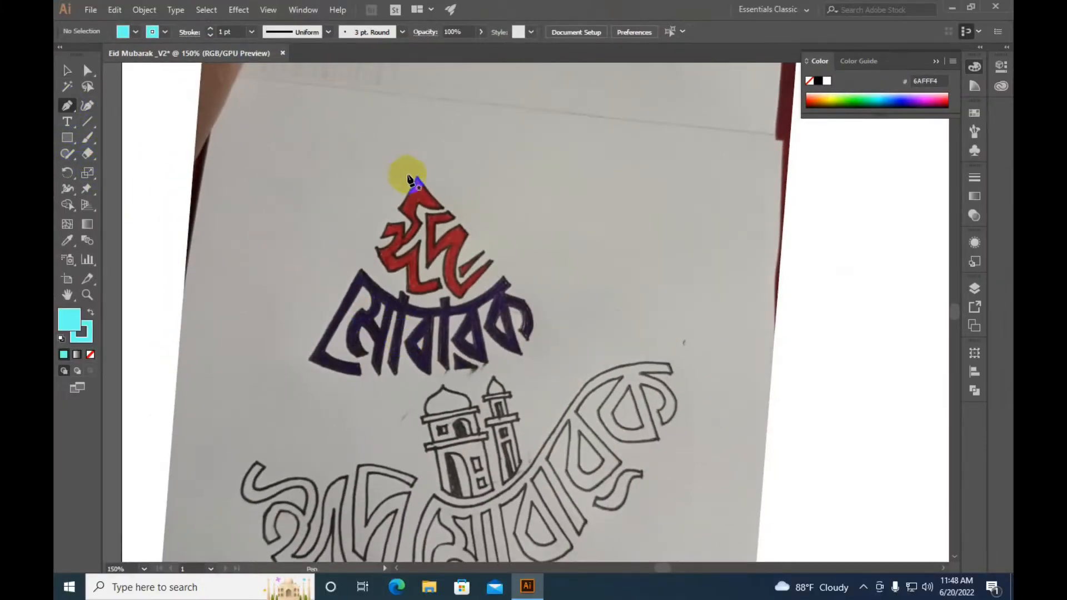
{"action": "scroll", "coordinate": [459, 280], "scroll_direction": "up", "scroll_amount": 1}
{"action": "scroll", "coordinate": [465, 290], "scroll_direction": "up", "scroll_amount": 1}
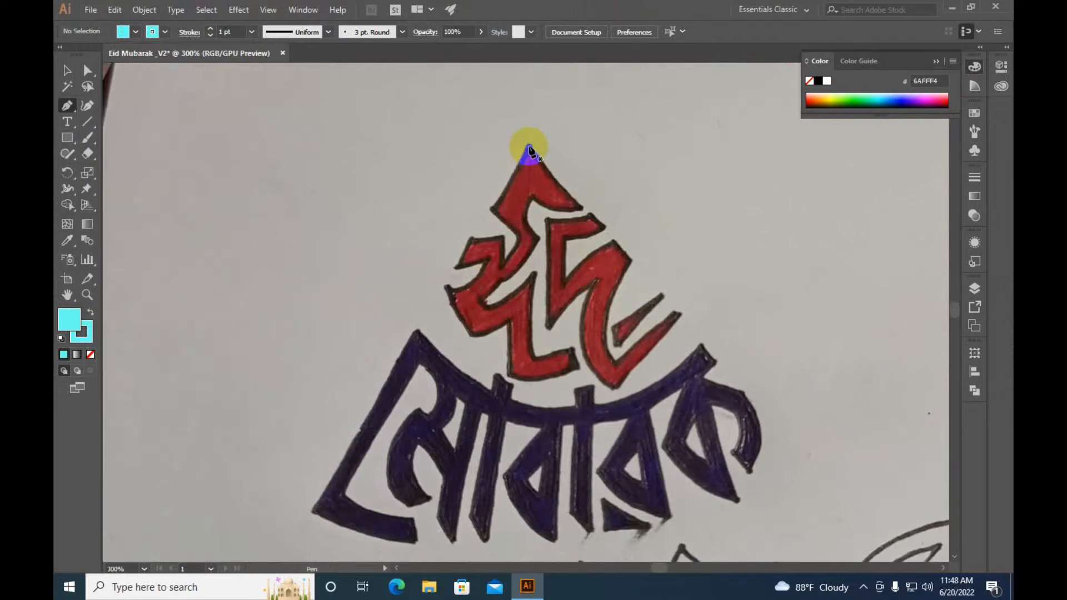
{"action": "left_click", "coordinate": [529, 147]}
{"action": "left_click", "coordinate": [494, 209]}
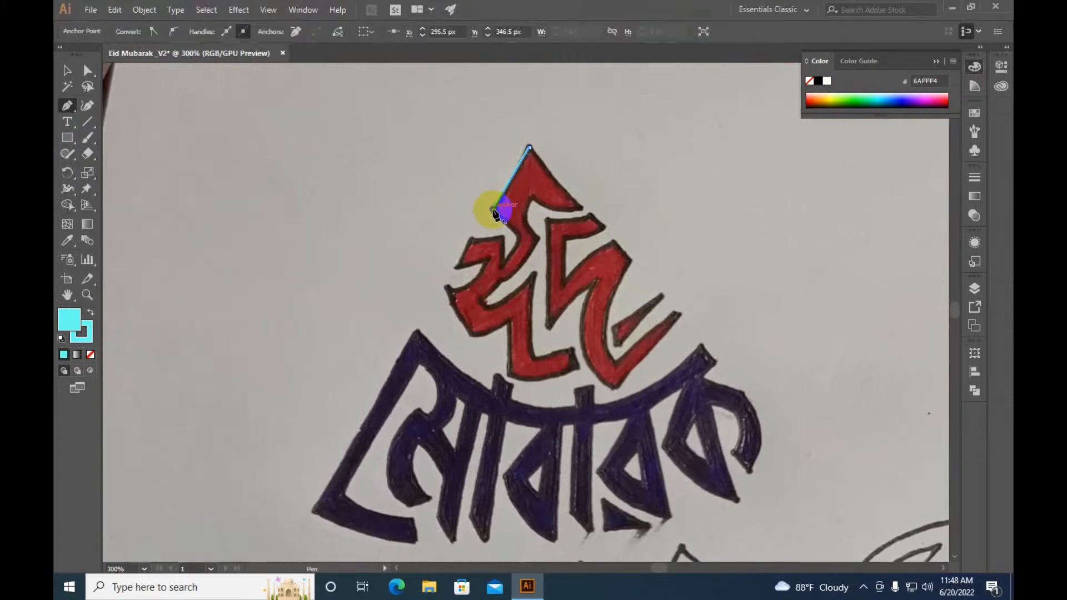
{"action": "left_click_drag", "start_coordinate": [494, 210], "coordinate": [516, 242]}
{"action": "left_click", "coordinate": [520, 238]}
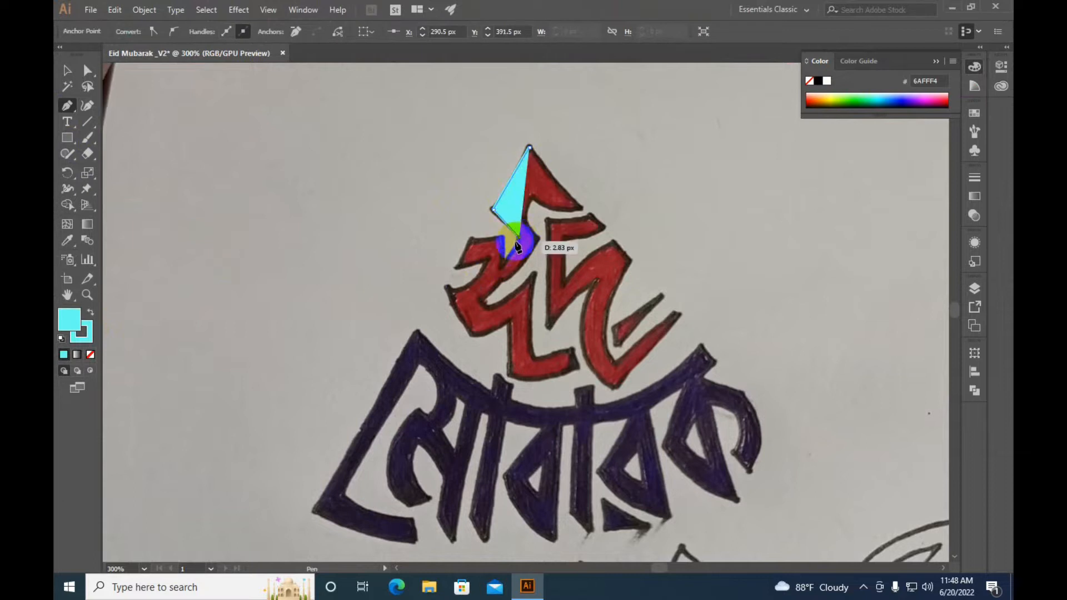
{"action": "left_click", "coordinate": [504, 267]}
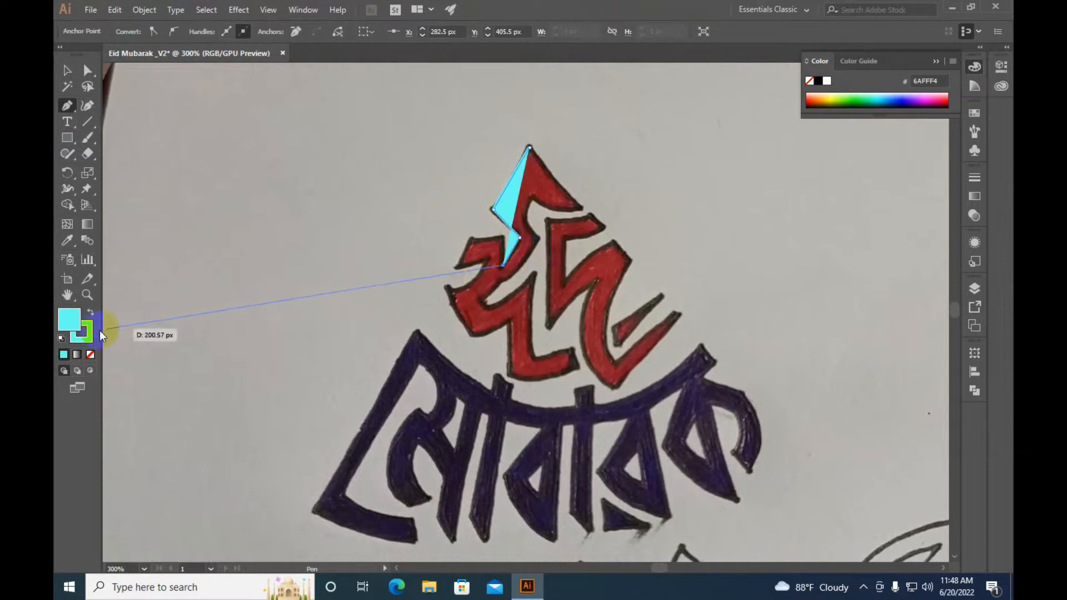
Step: Remove the path's fill and bend its last segment to follow the curved notch of the first red letter
{"action": "left_click", "coordinate": [91, 355]}
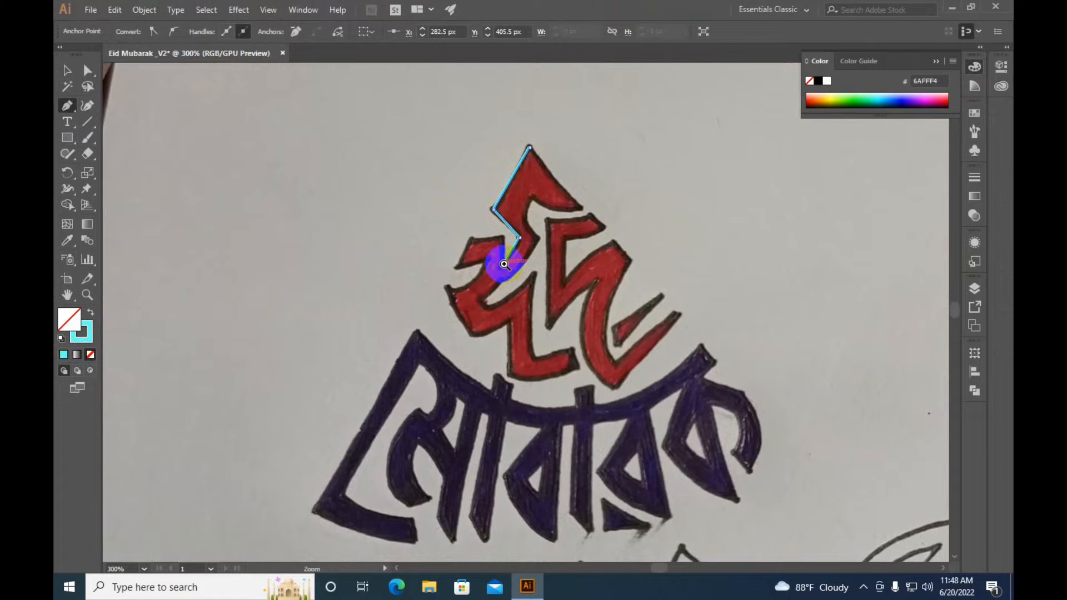
{"action": "left_click", "coordinate": [504, 264], "text": "ctrl"}
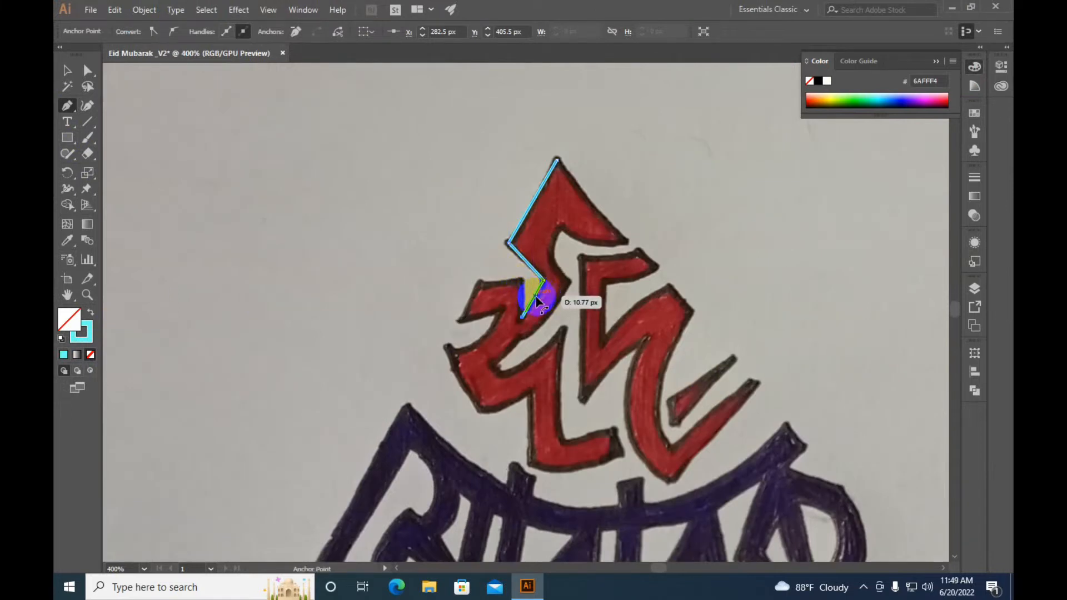
{"action": "left_click_drag", "start_coordinate": [535, 297], "coordinate": [538, 301]}
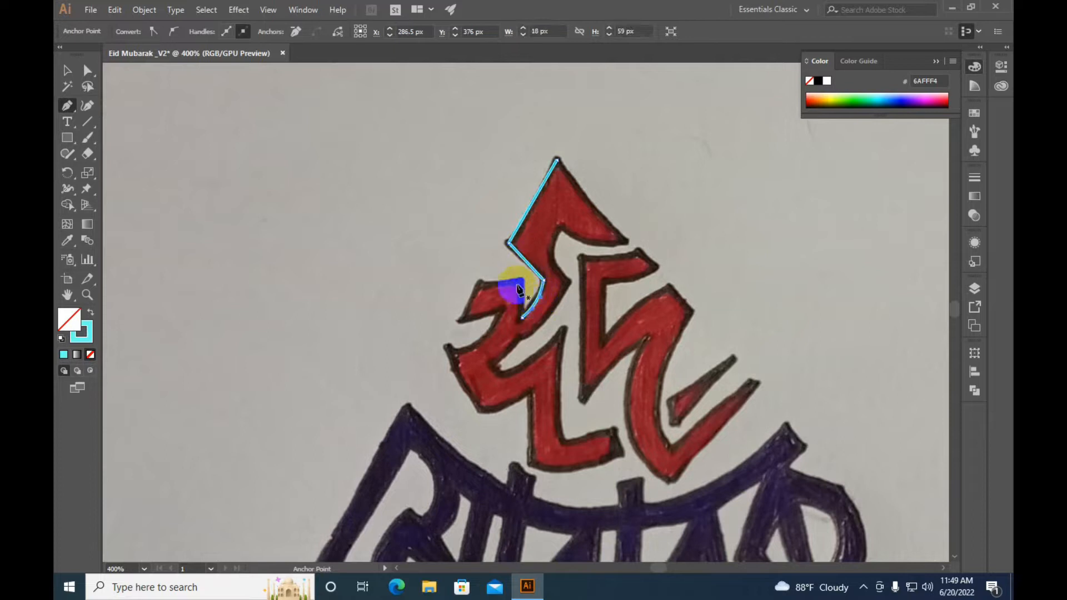
{"action": "left_click", "coordinate": [521, 280]}
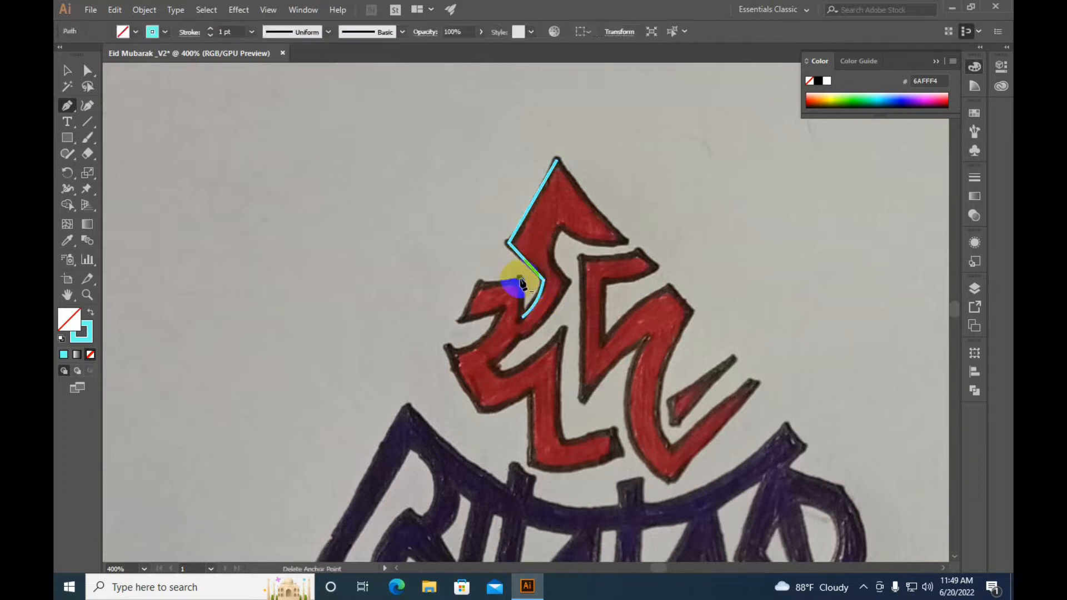
{"action": "left_click", "coordinate": [523, 319]}
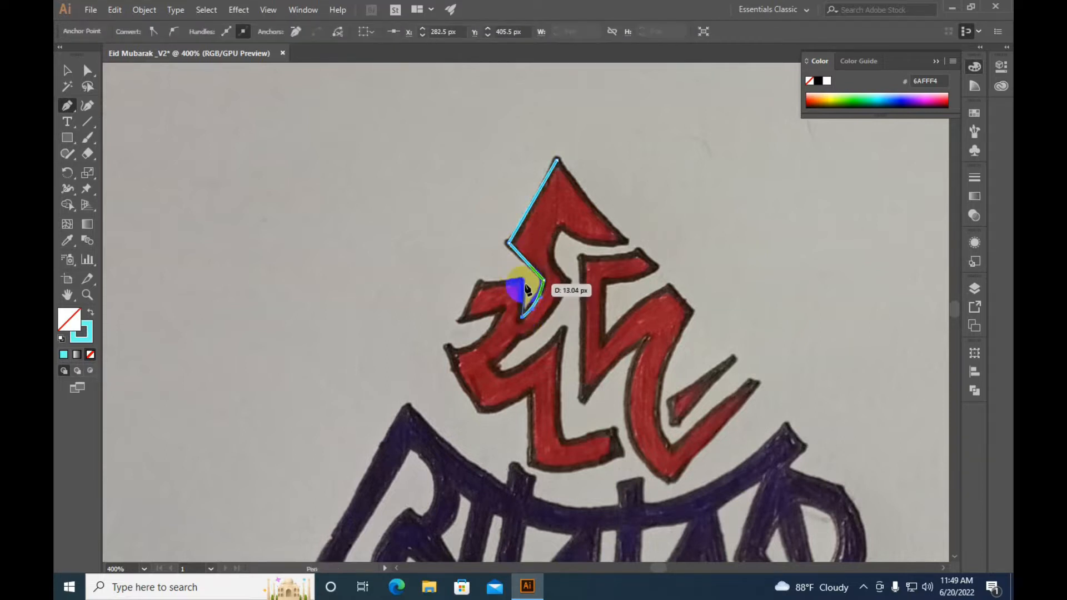
Step: Trace the first letter's left hook around to the far-left tip, curving the segment beneath the hook to match the sketch
{"action": "left_click", "coordinate": [521, 278]}
{"action": "left_click", "coordinate": [479, 279]}
{"action": "left_click", "coordinate": [460, 321]}
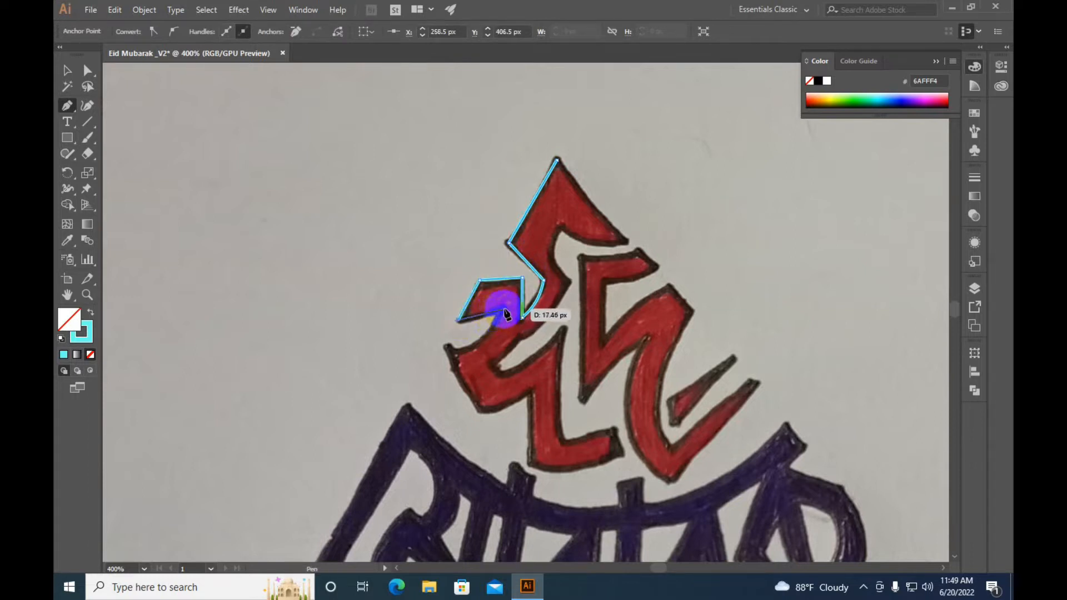
{"action": "left_click", "coordinate": [502, 309]}
{"action": "left_click", "coordinate": [445, 349]}
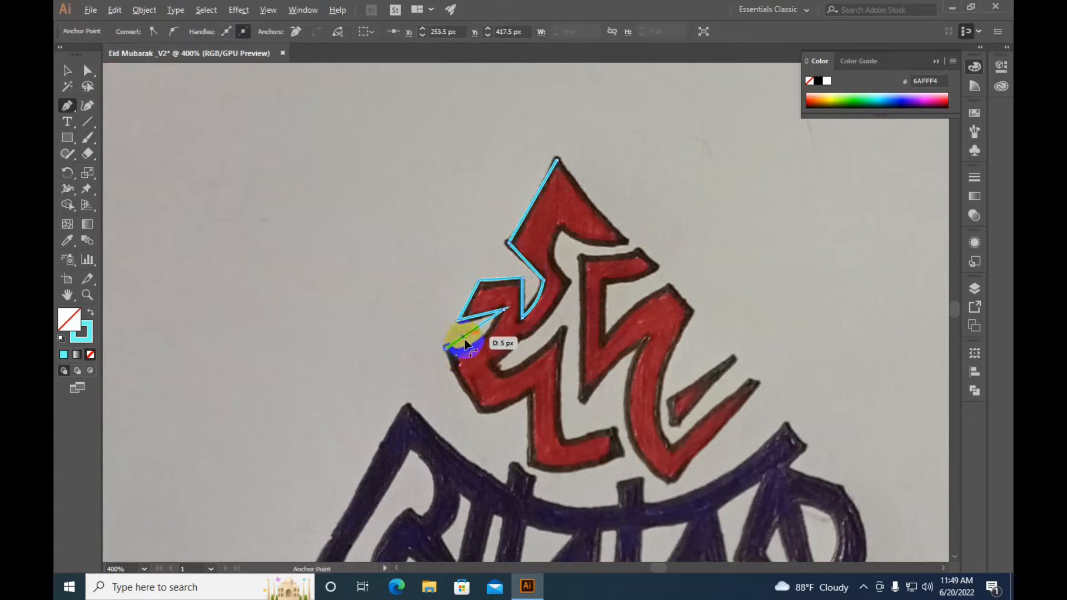
{"action": "left_click_drag", "start_coordinate": [470, 343], "coordinate": [470, 349]}
{"action": "left_click", "coordinate": [445, 349]}
Step: Continue the outline along the first letter's curved lower-left edge and around its foot, bending the foot's bottom segment to the sketch
{"action": "left_click_drag", "start_coordinate": [478, 411], "coordinate": [501, 412]}
{"action": "left_click", "coordinate": [533, 390]}
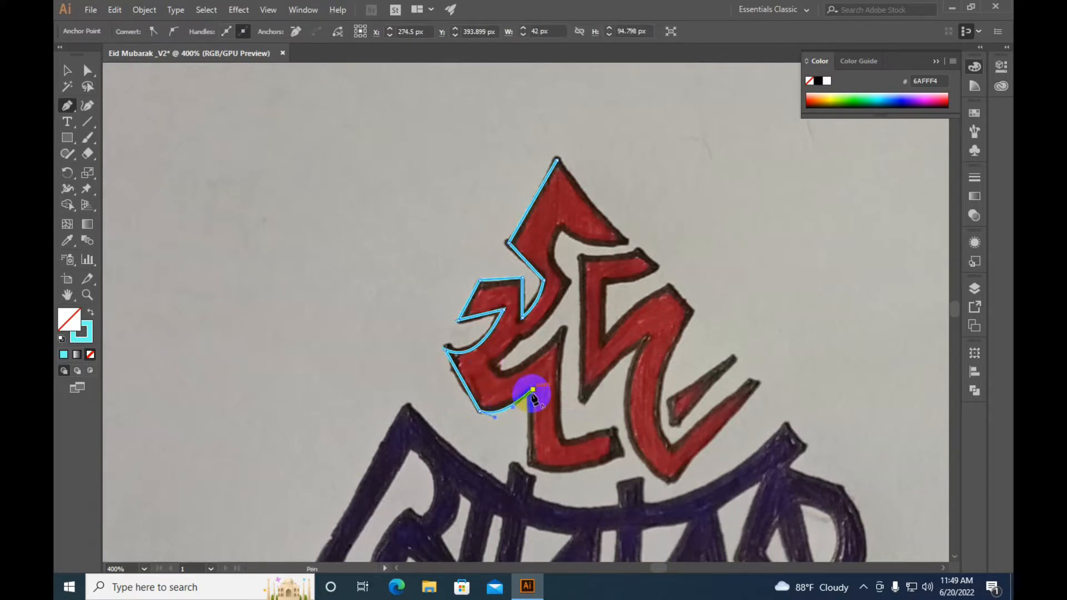
{"action": "left_click", "coordinate": [533, 389]}
{"action": "left_click", "coordinate": [532, 462]}
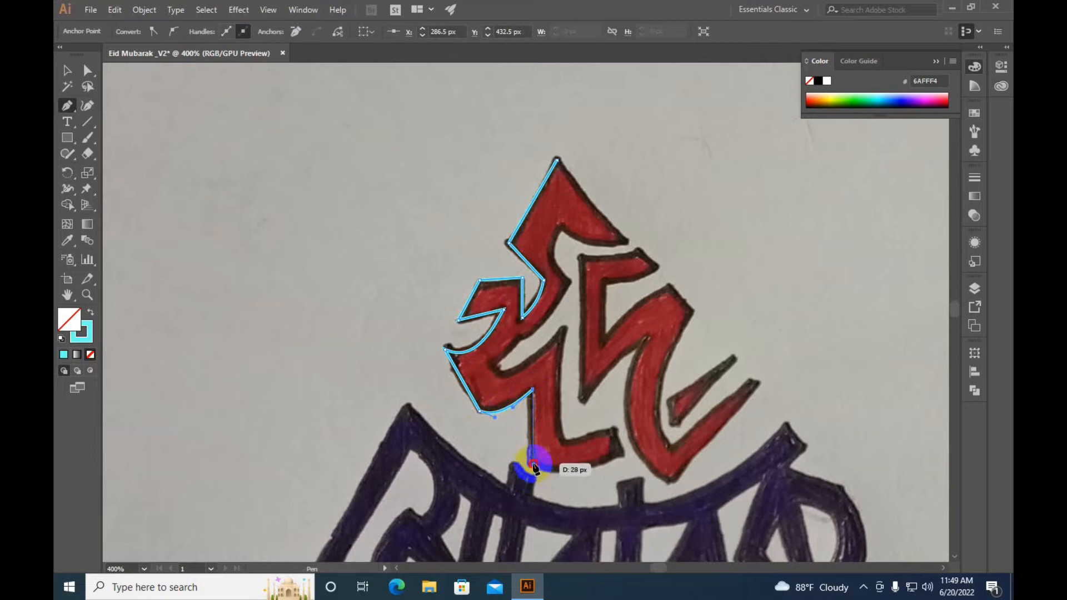
{"action": "left_click", "coordinate": [623, 451]}
{"action": "left_click_drag", "start_coordinate": [577, 459], "coordinate": [615, 432]}
{"action": "left_click", "coordinate": [614, 431]}
Step: Trace the inside of the first letter's foot up to the pointed spike, curving the rising segment slightly inward
{"action": "left_click", "coordinate": [567, 442]}
{"action": "left_click_drag", "start_coordinate": [567, 442], "coordinate": [565, 331]}
{"action": "left_click", "coordinate": [565, 330]}
{"action": "left_click_drag", "start_coordinate": [566, 388], "coordinate": [559, 393]}
{"action": "left_click", "coordinate": [565, 329]}
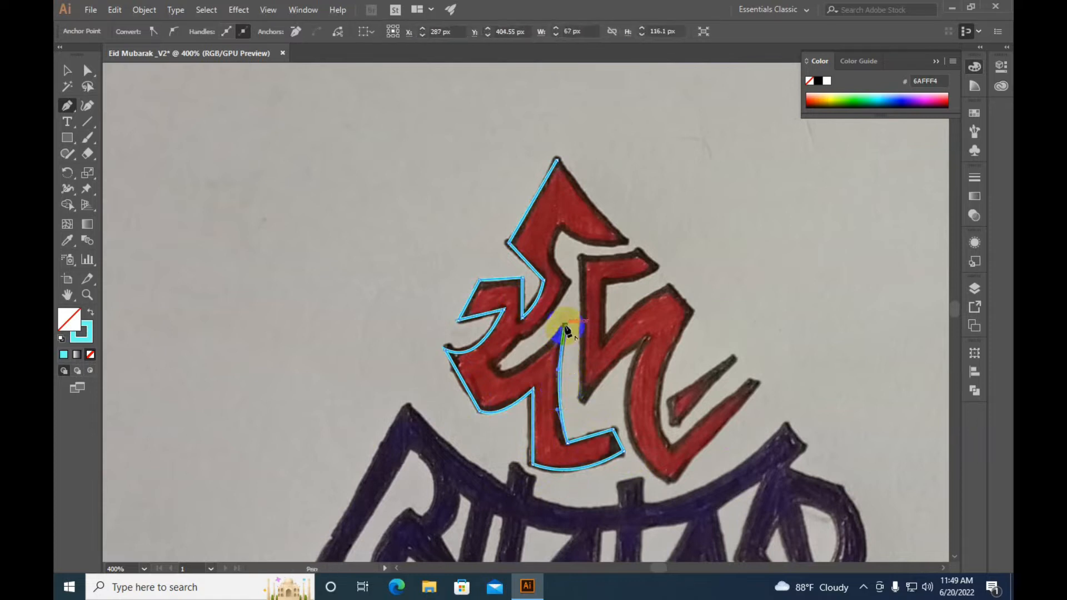
Step: Trace the first letter's curved inner pocket and carry the outline up to the middle corner with a bent segment
{"action": "mouse_move", "coordinate": [489, 370]}
{"action": "left_mouse_down"}
{"action": "mouse_move", "coordinate": [513, 351]}
{"action": "mouse_move", "coordinate": [506, 374]}
{"action": "mouse_move", "coordinate": [507, 341]}
{"action": "mouse_move", "coordinate": [520, 341]}
{"action": "mouse_move", "coordinate": [498, 359]}
{"action": "left_mouse_up"}
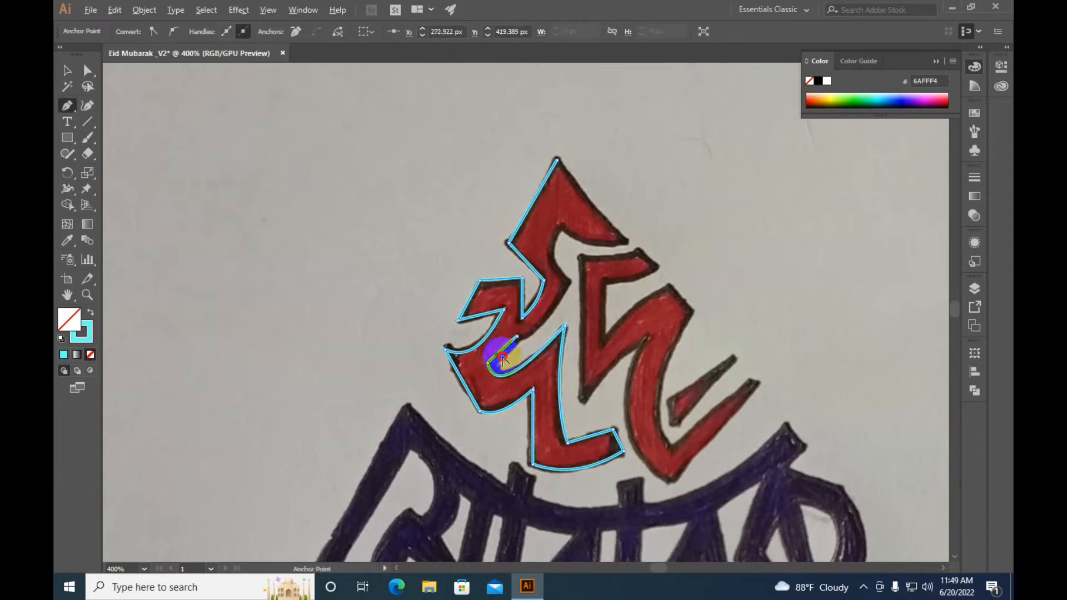
{"action": "left_click", "coordinate": [505, 355], "text": "ctrl"}
{"action": "left_click_drag", "start_coordinate": [505, 355], "coordinate": [566, 282]}
{"action": "left_click_drag", "start_coordinate": [533, 321], "coordinate": [533, 333]}
{"action": "left_click", "coordinate": [567, 282]}
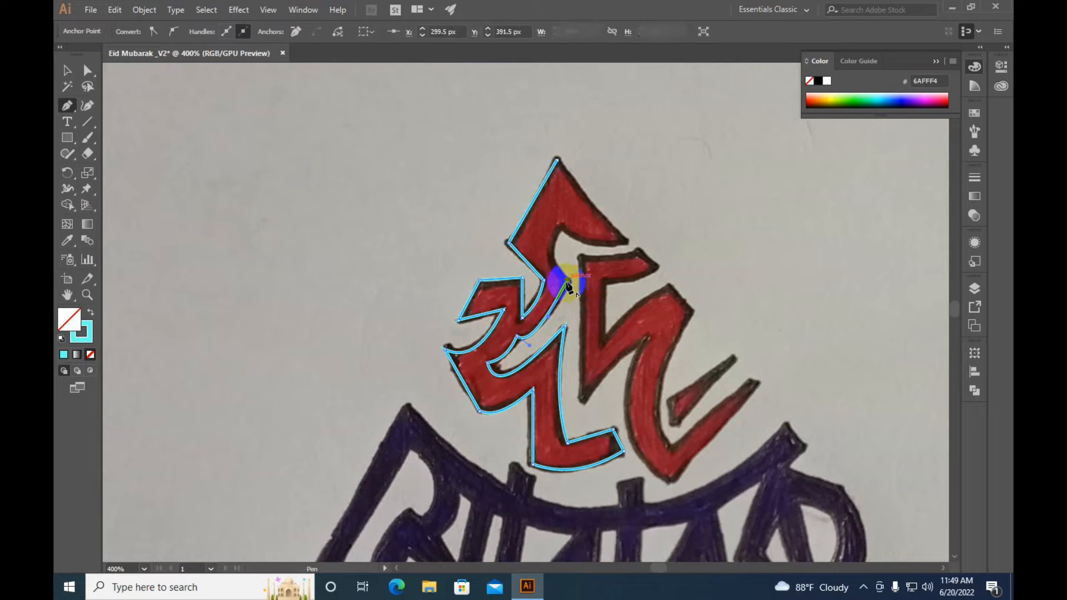
Step: Trace the first letter's curved neck and right tip, close the outline at the peak, and bend the underside segment
{"action": "left_click", "coordinate": [560, 227]}
{"action": "left_click_drag", "start_coordinate": [563, 257], "coordinate": [549, 258]}
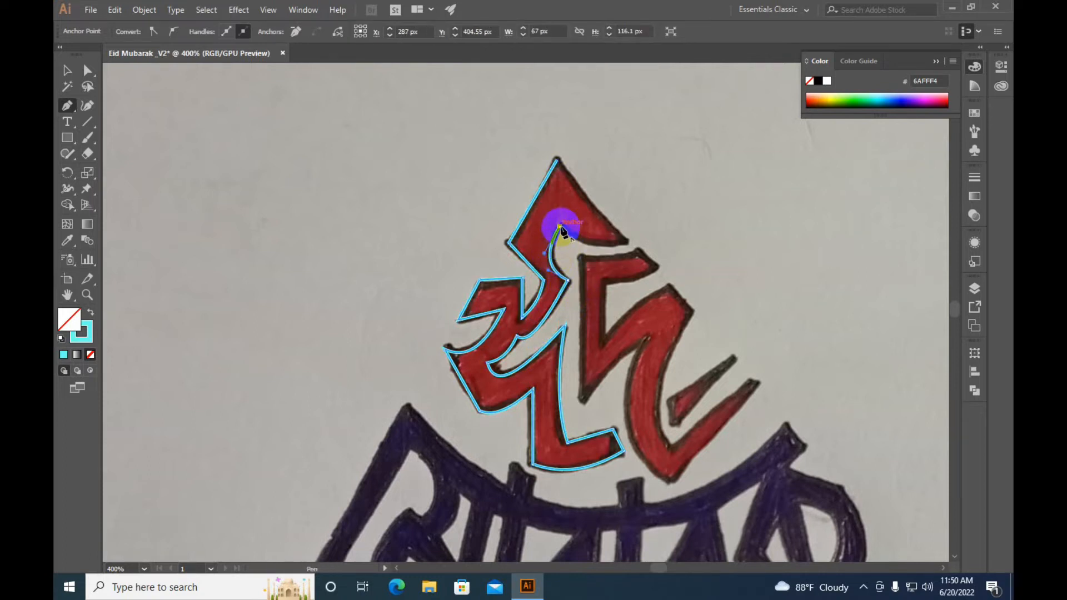
{"action": "left_click", "coordinate": [560, 228]}
{"action": "left_click", "coordinate": [627, 240]}
{"action": "left_click", "coordinate": [557, 162]}
{"action": "left_click", "coordinate": [557, 161]}
{"action": "left_click_drag", "start_coordinate": [598, 236], "coordinate": [594, 245]}
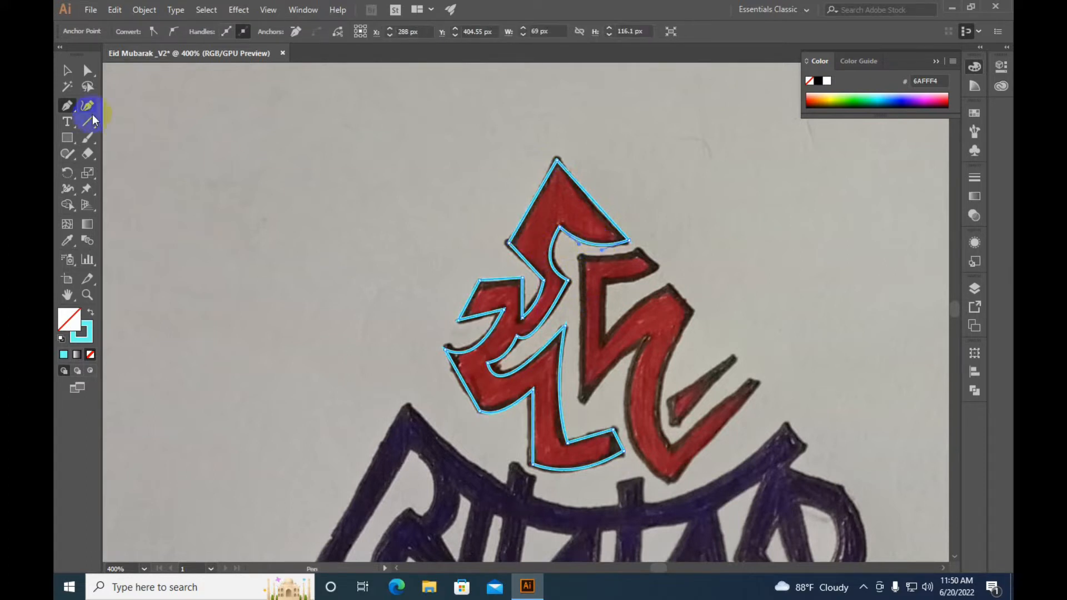
Step: Deselect the finished outline and start a Pen outline of the second red letter with a slightly curved top edge
{"action": "left_click", "coordinate": [66, 71]}
{"action": "left_click", "coordinate": [222, 123]}
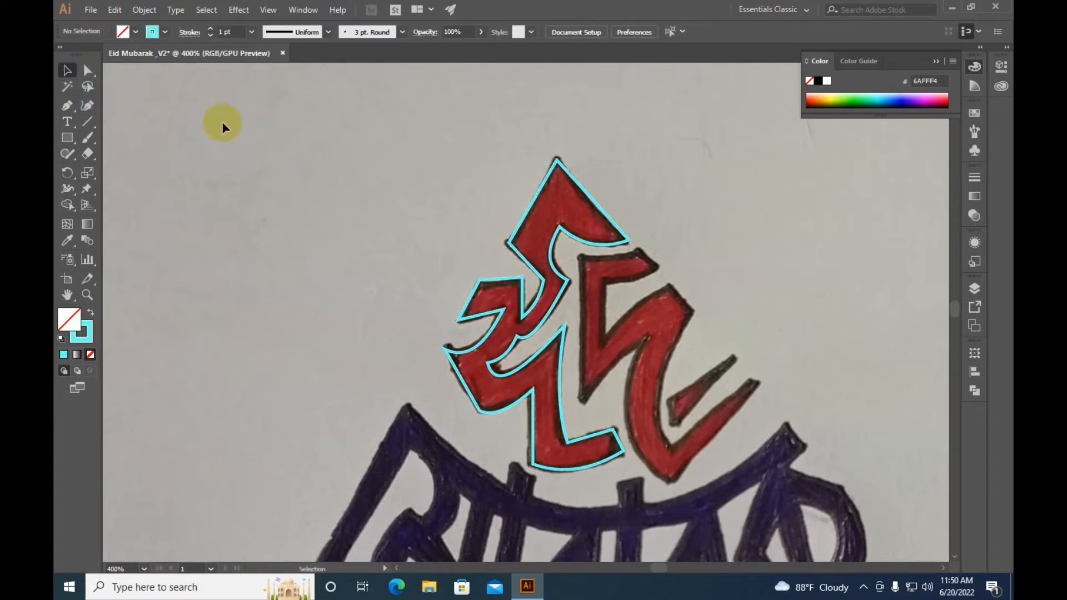
{"action": "left_click", "coordinate": [66, 107]}
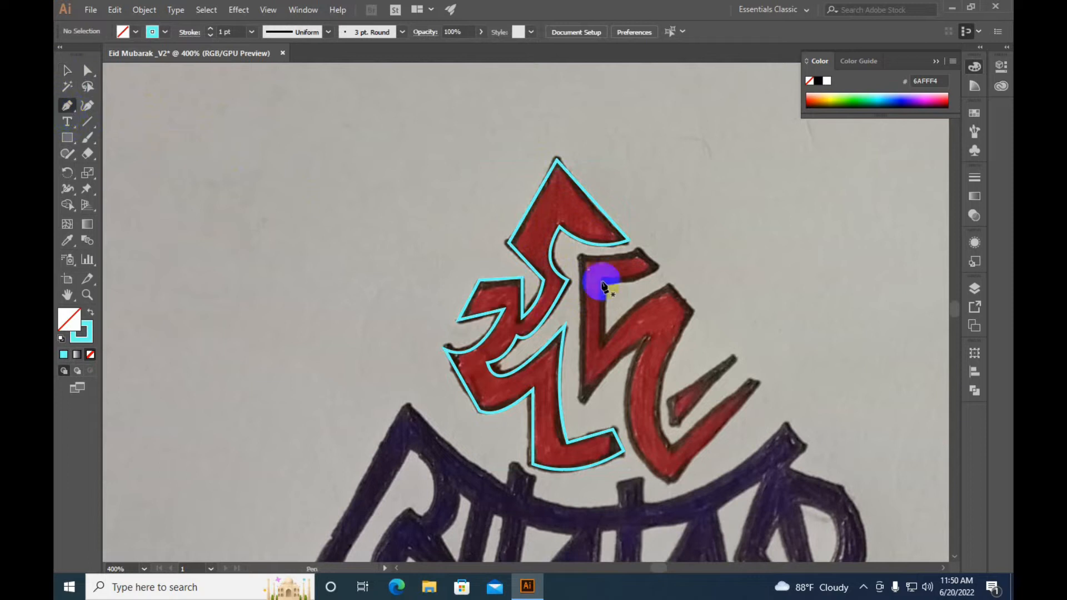
{"action": "left_click", "coordinate": [581, 258]}
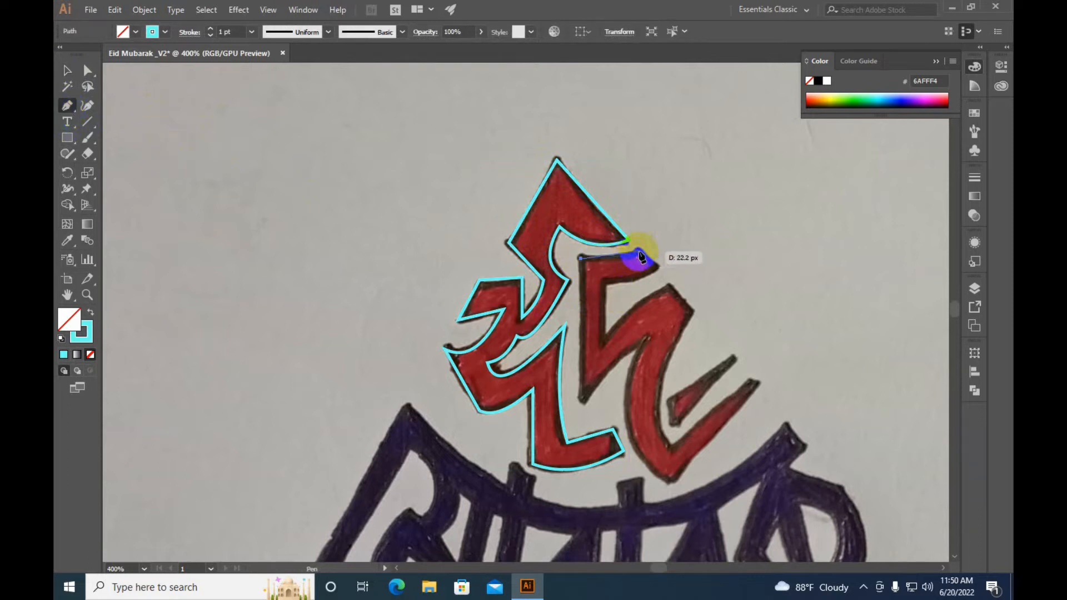
{"action": "left_click", "coordinate": [639, 253]}
{"action": "left_click_drag", "start_coordinate": [613, 257], "coordinate": [612, 259]}
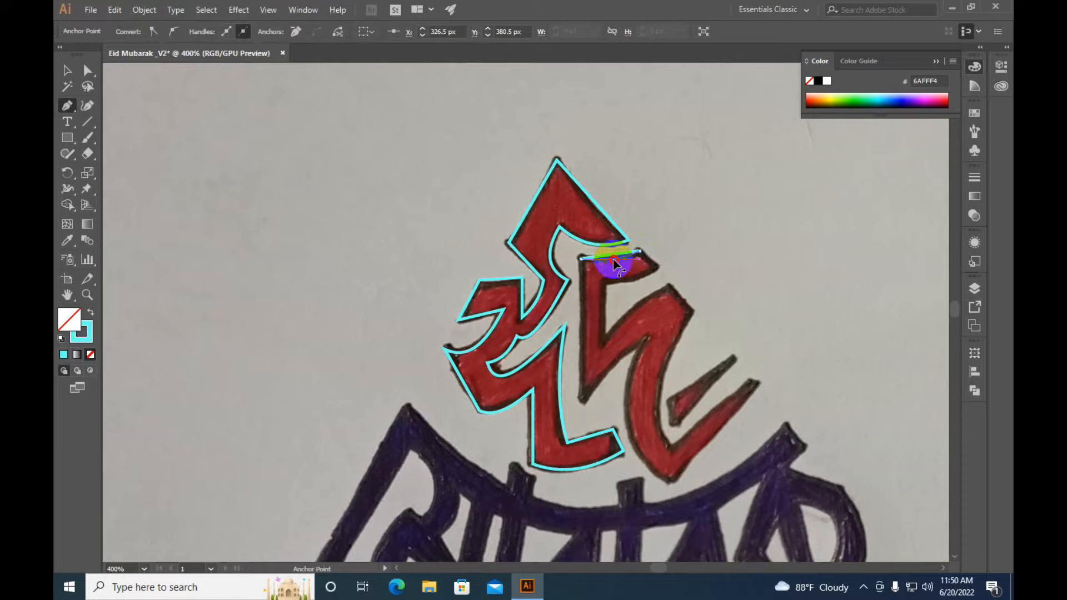
{"action": "left_click", "coordinate": [640, 251]}
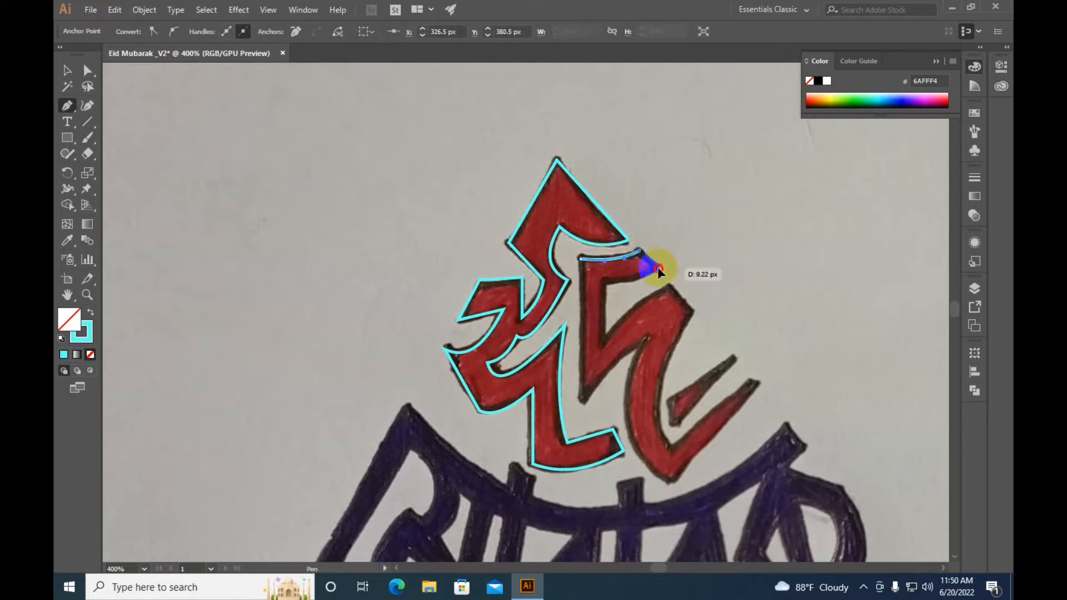
Step: Trace the end and curved underside of the second letter's top bar, then its inner vertical edge down to the corner
{"action": "left_click", "coordinate": [658, 268]}
{"action": "left_click", "coordinate": [603, 280]}
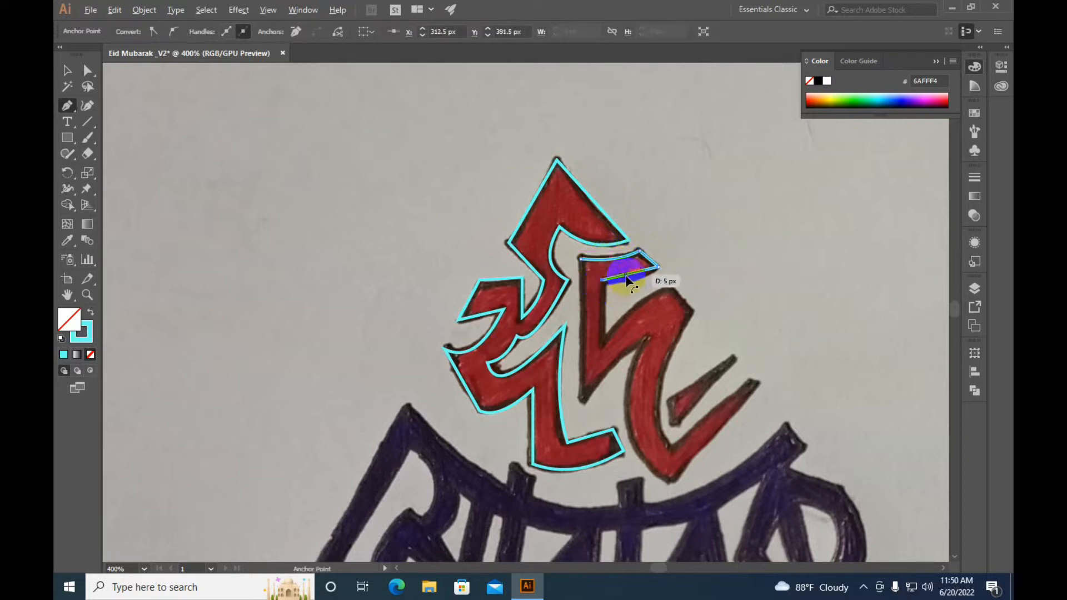
{"action": "left_click_drag", "start_coordinate": [625, 280], "coordinate": [626, 282]}
{"action": "left_click", "coordinate": [601, 282]}
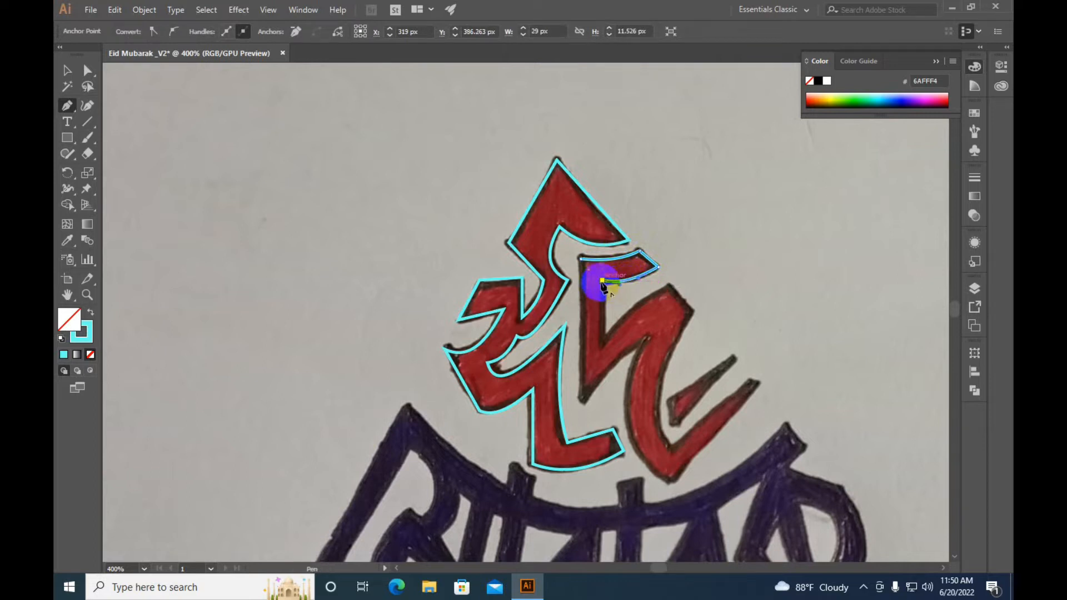
{"action": "left_click", "coordinate": [603, 344]}
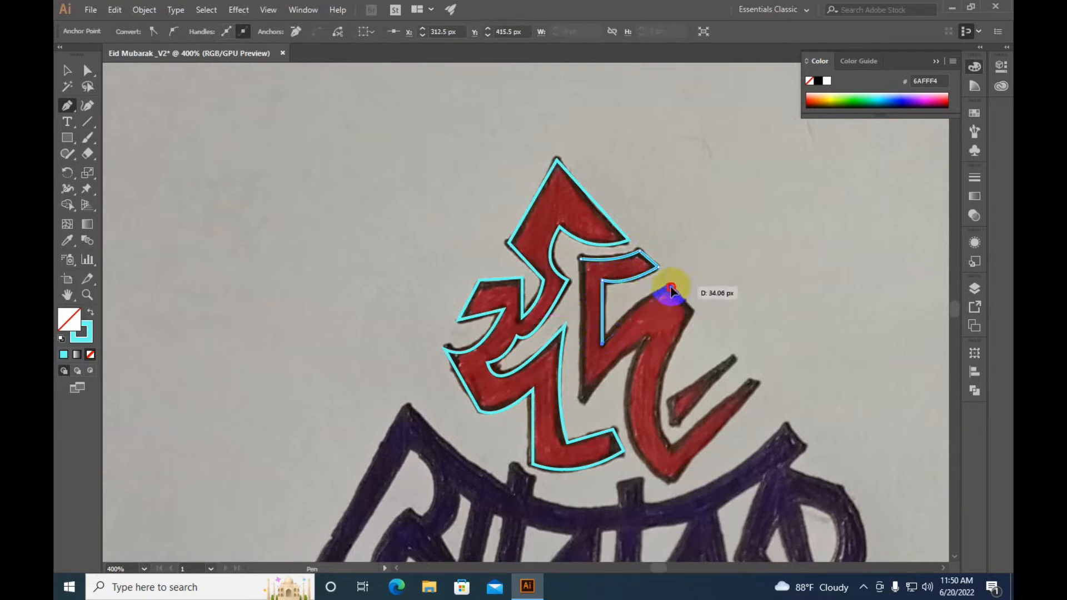
Step: Trace the second letter's curved shoulder, the right edge of its stem and both sides of its pointed tail
{"action": "left_click_drag", "start_coordinate": [670, 287], "coordinate": [672, 296]}
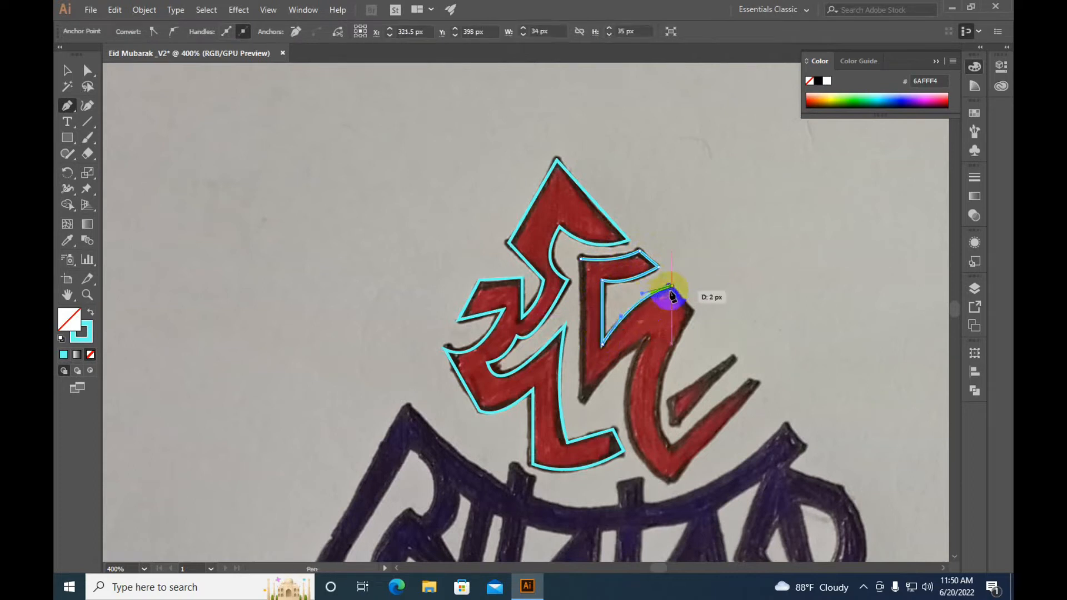
{"action": "left_click", "coordinate": [692, 314]}
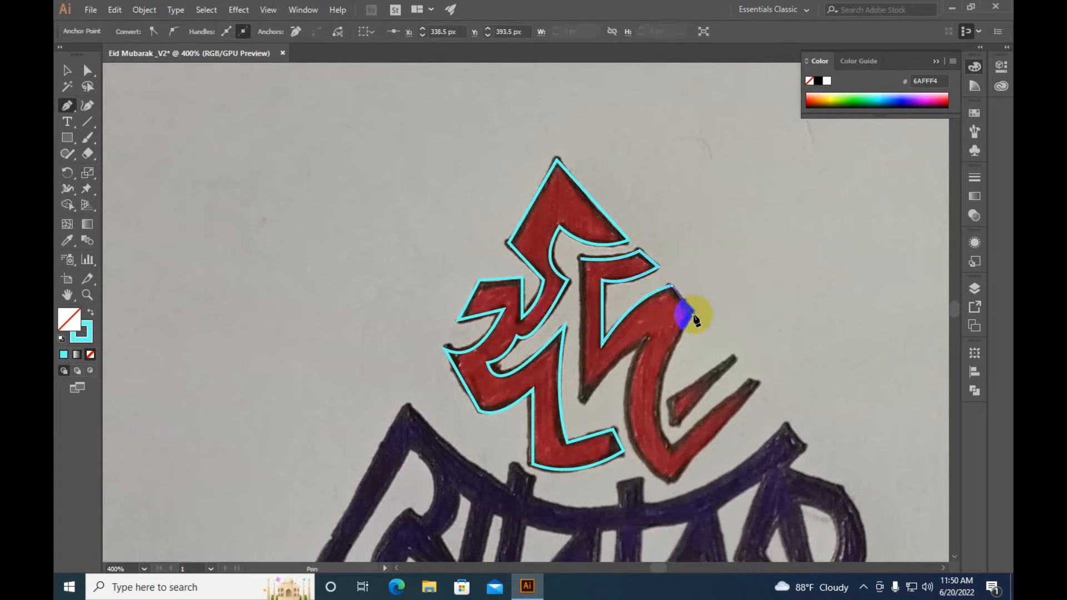
{"action": "left_click_drag", "start_coordinate": [678, 460], "coordinate": [657, 396]}
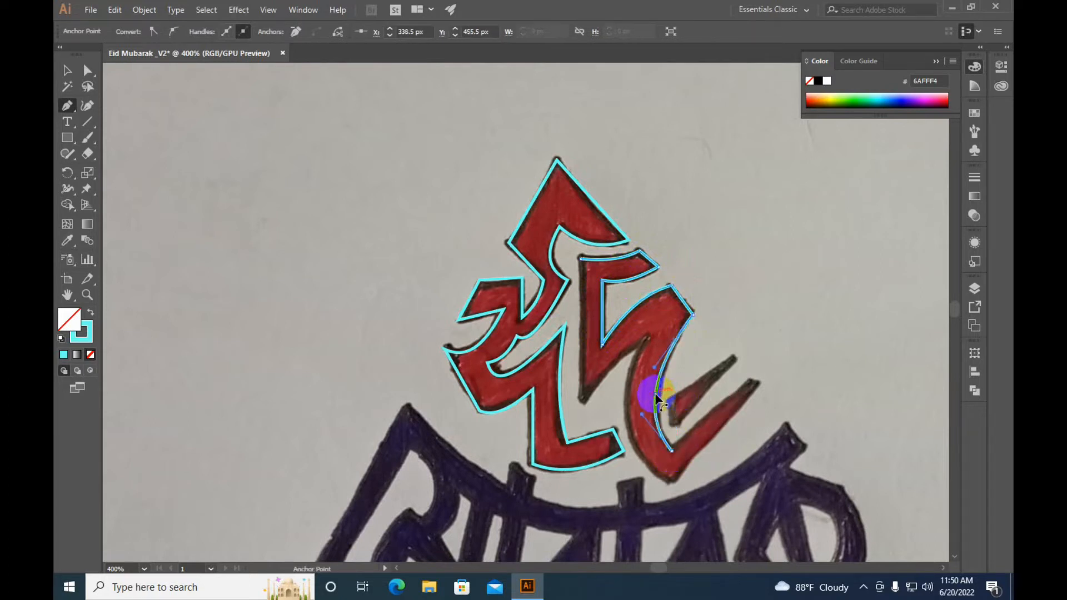
{"action": "left_click", "coordinate": [672, 451]}
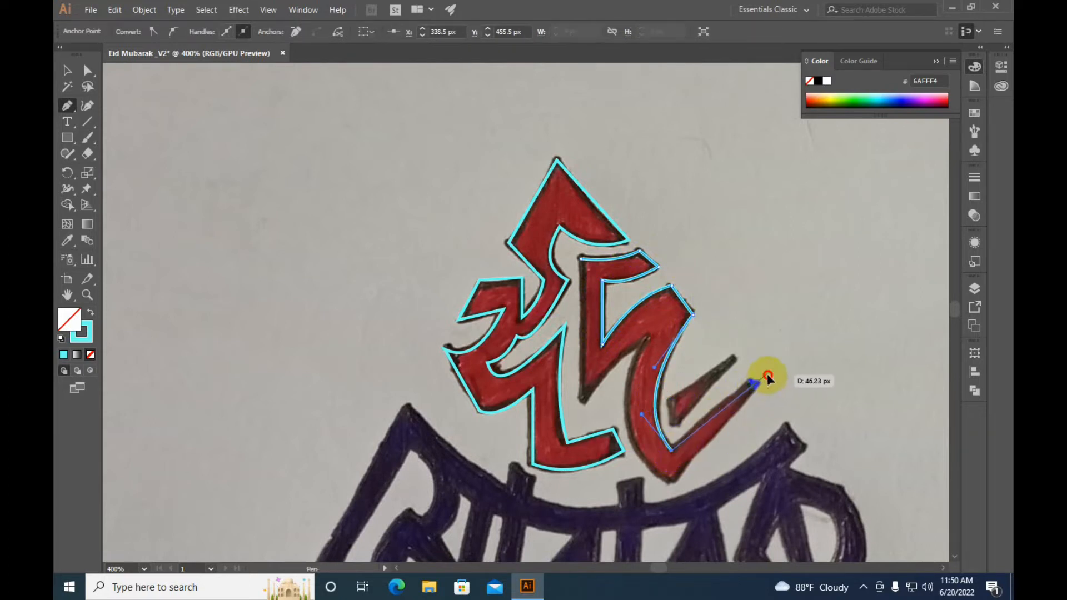
{"action": "left_click", "coordinate": [767, 373]}
{"action": "left_click", "coordinate": [673, 482]}
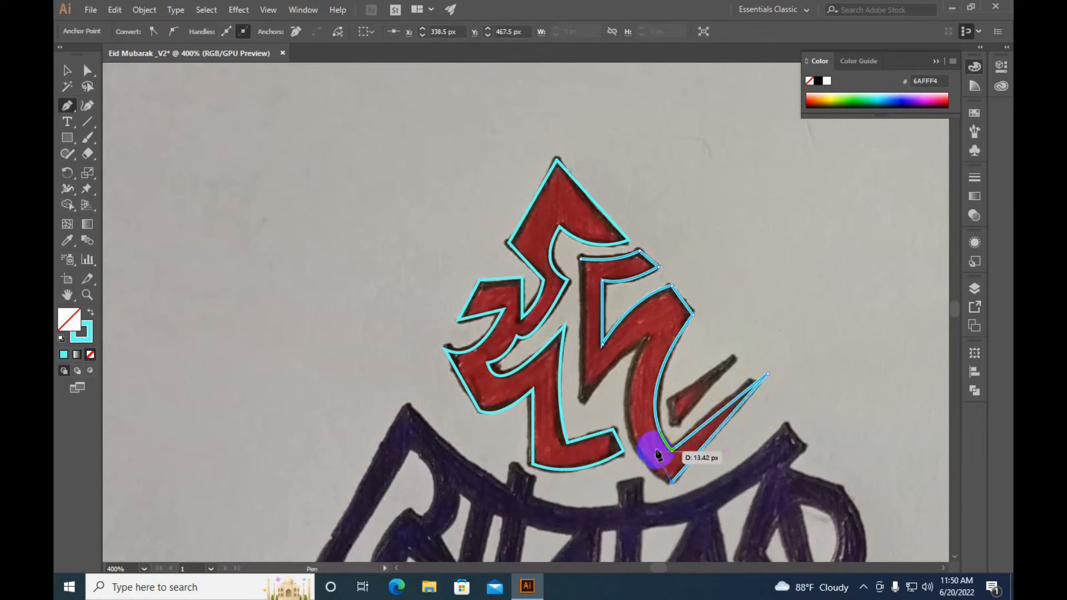
Step: Trace the second red letter's curved left stem edge and the underside of its diagonal stroke, then close the outline at the top bar
{"action": "left_click", "coordinate": [641, 343]}
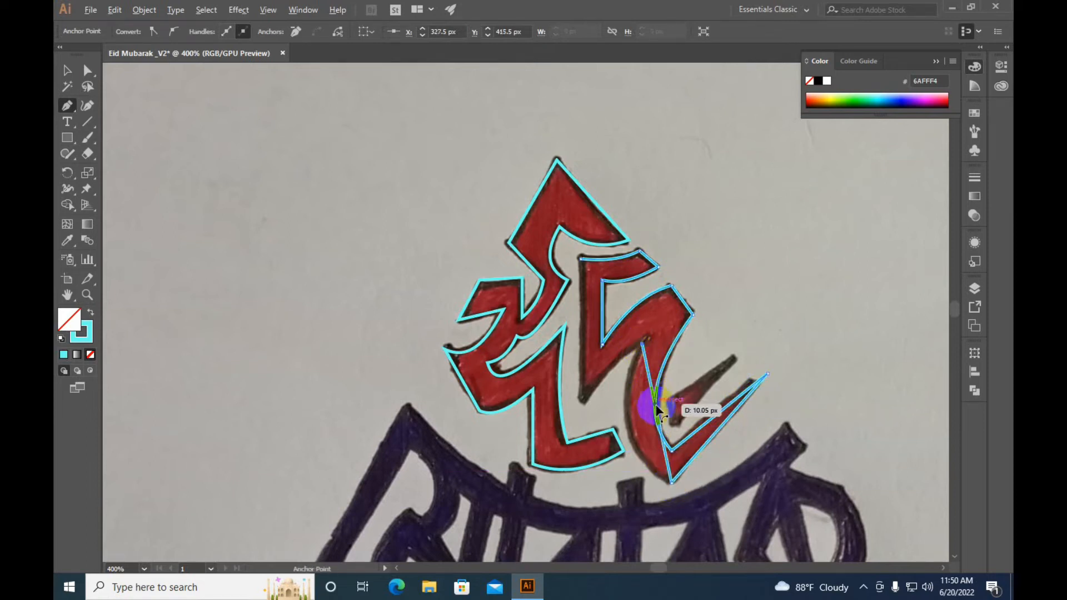
{"action": "left_click_drag", "start_coordinate": [655, 408], "coordinate": [632, 423]}
{"action": "key", "text": "ctrl+z"}
{"action": "mouse_move", "coordinate": [666, 466]}
{"action": "left_mouse_down"}
{"action": "mouse_move", "coordinate": [646, 468]}
{"action": "mouse_move", "coordinate": [634, 439]}
{"action": "mouse_move", "coordinate": [611, 436]}
{"action": "mouse_move", "coordinate": [638, 409]}
{"action": "mouse_move", "coordinate": [623, 382]}
{"action": "left_mouse_up"}
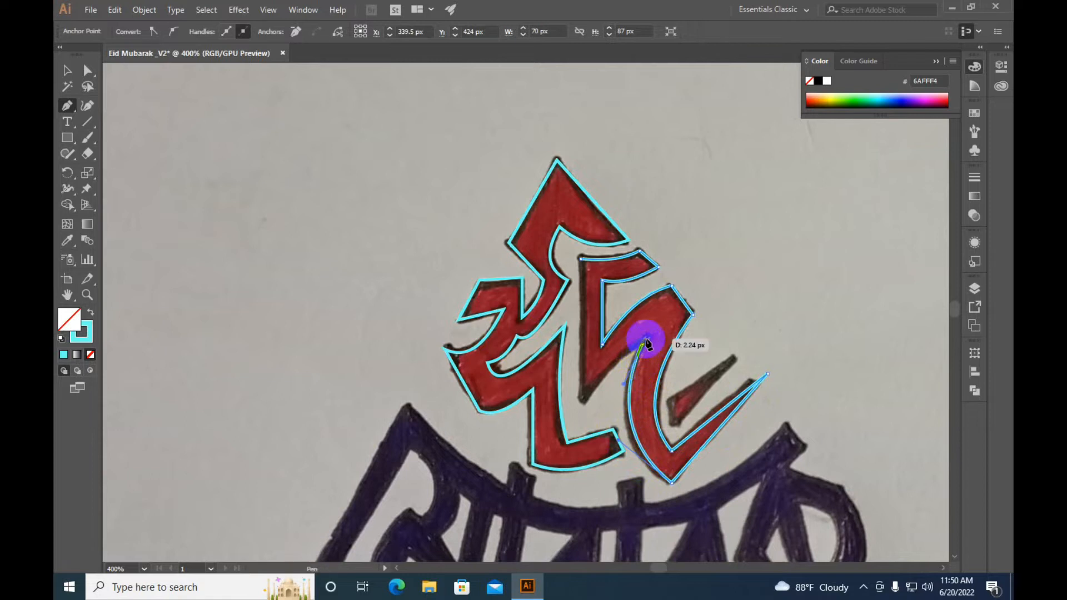
{"action": "left_click_drag", "start_coordinate": [584, 395], "coordinate": [583, 416]}
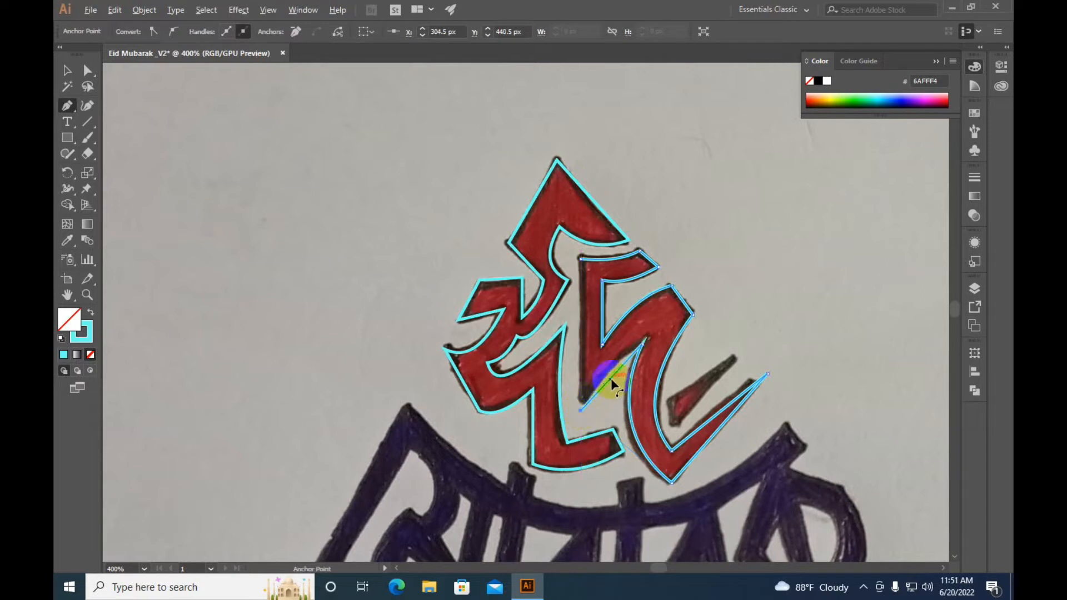
{"action": "left_click_drag", "start_coordinate": [609, 374], "coordinate": [610, 365]}
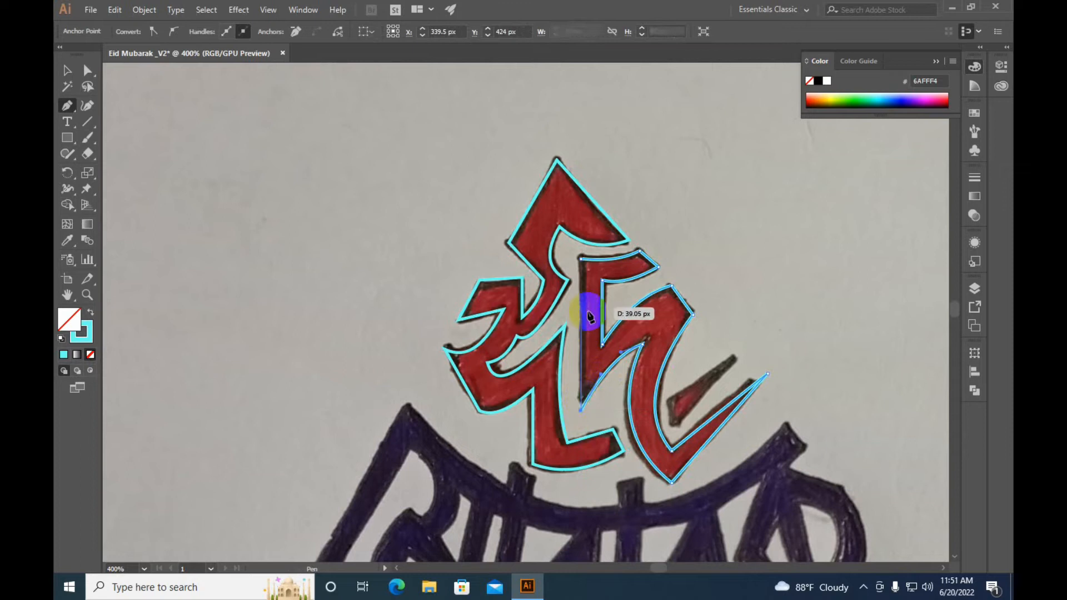
{"action": "left_click", "coordinate": [580, 260]}
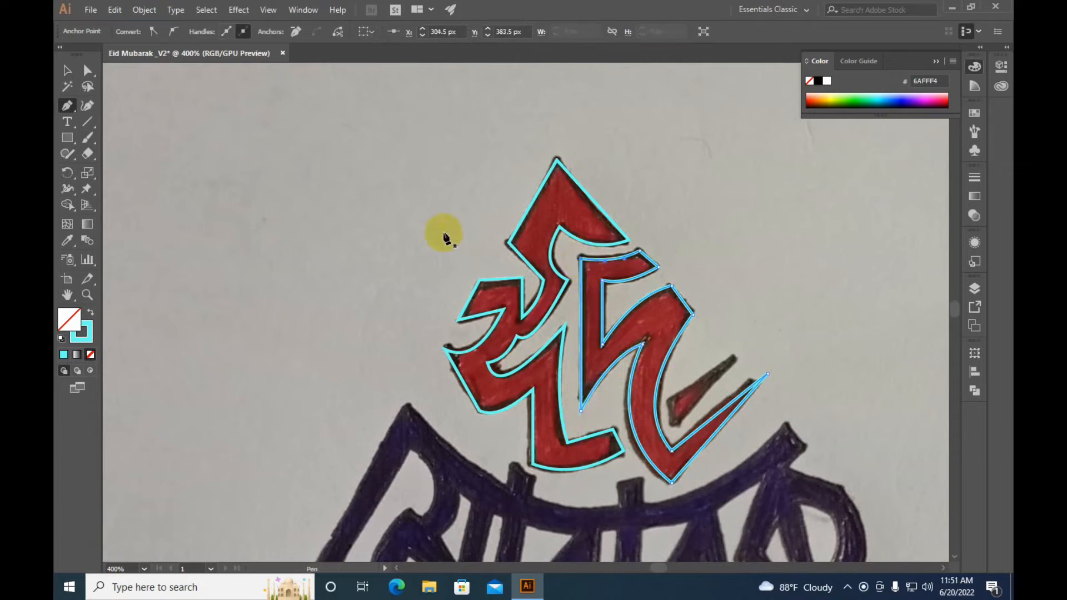
Step: Deselect the finished outline, trace the small red triangular stroke above the tail as a closed Pen outline, and deselect it
{"action": "left_click", "coordinate": [67, 70]}
{"action": "left_click", "coordinate": [322, 207]}
{"action": "left_click_drag", "start_coordinate": [614, 332], "coordinate": [528, 262]}
{"action": "left_click", "coordinate": [63, 109]}
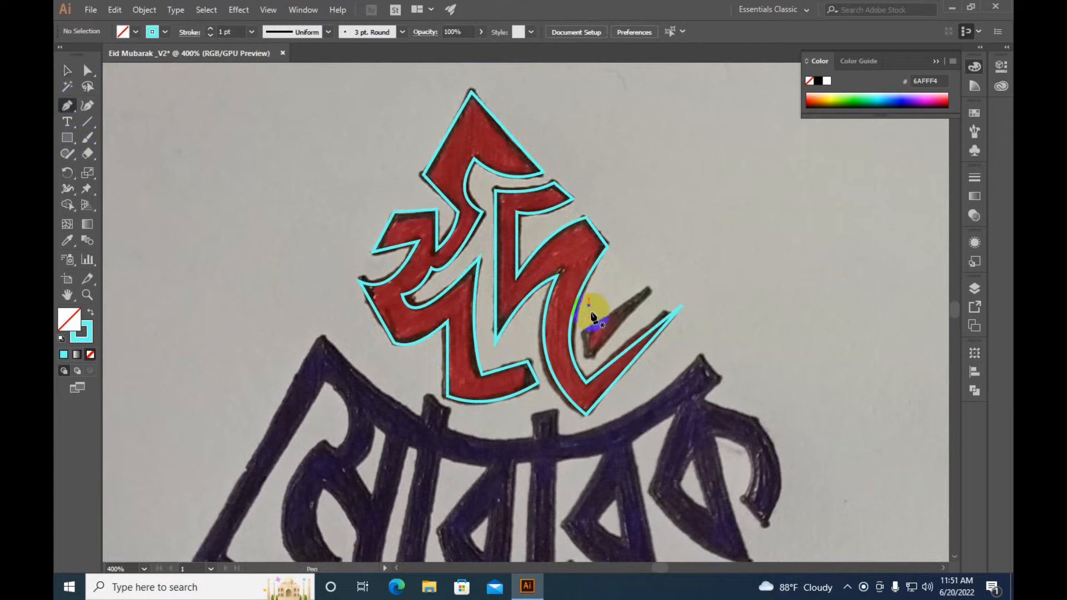
{"action": "left_click_drag", "start_coordinate": [582, 340], "coordinate": [654, 283]}
{"action": "left_click", "coordinate": [652, 284]}
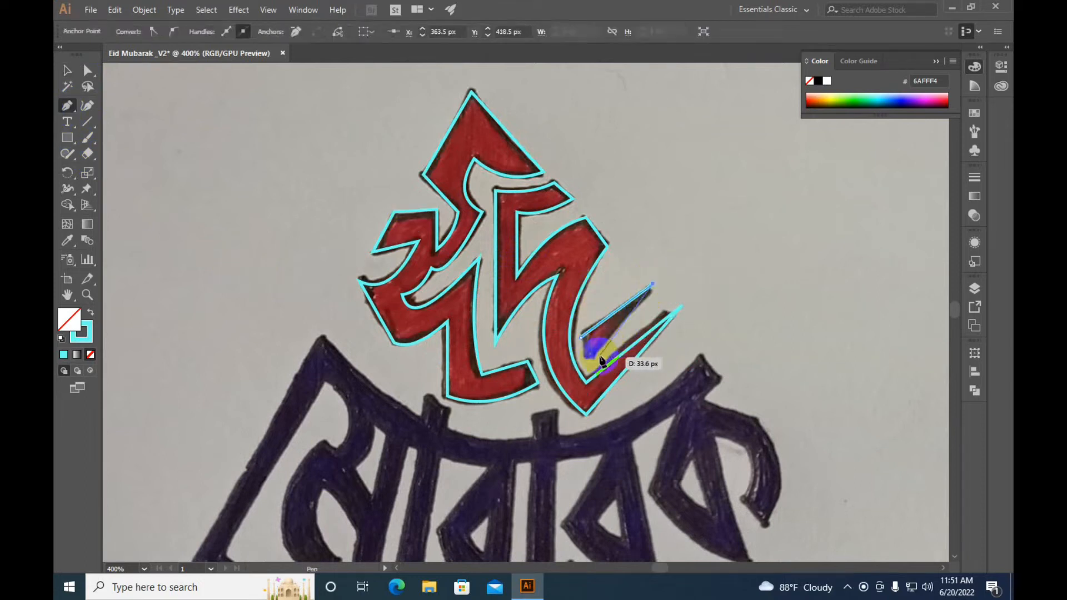
{"action": "left_click", "coordinate": [581, 340]}
{"action": "left_click", "coordinate": [66, 70]}
{"action": "left_click", "coordinate": [306, 216]}
Step: Start a Pen outline of the dark blue word at its upper-left peak and curve the headline's top edge to the first raised stem
{"action": "left_click_drag", "start_coordinate": [512, 330], "coordinate": [621, 235]}
{"action": "left_click_drag", "start_coordinate": [589, 328], "coordinate": [506, 274]}
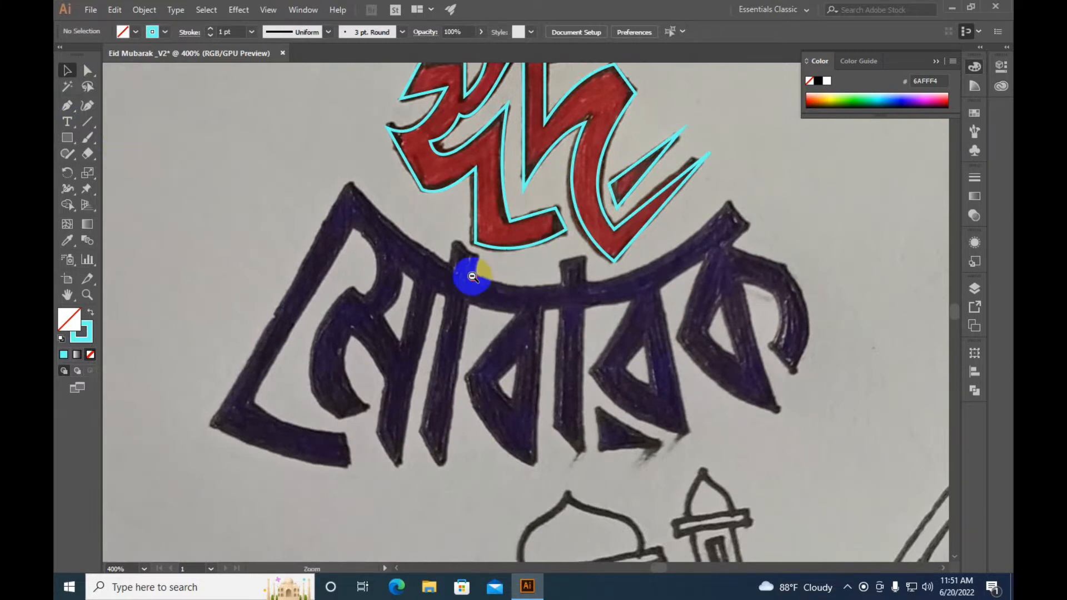
{"action": "left_click", "coordinate": [471, 276], "text": "ctrl+alt"}
{"action": "left_click", "coordinate": [67, 105]}
{"action": "left_click", "coordinate": [385, 250]}
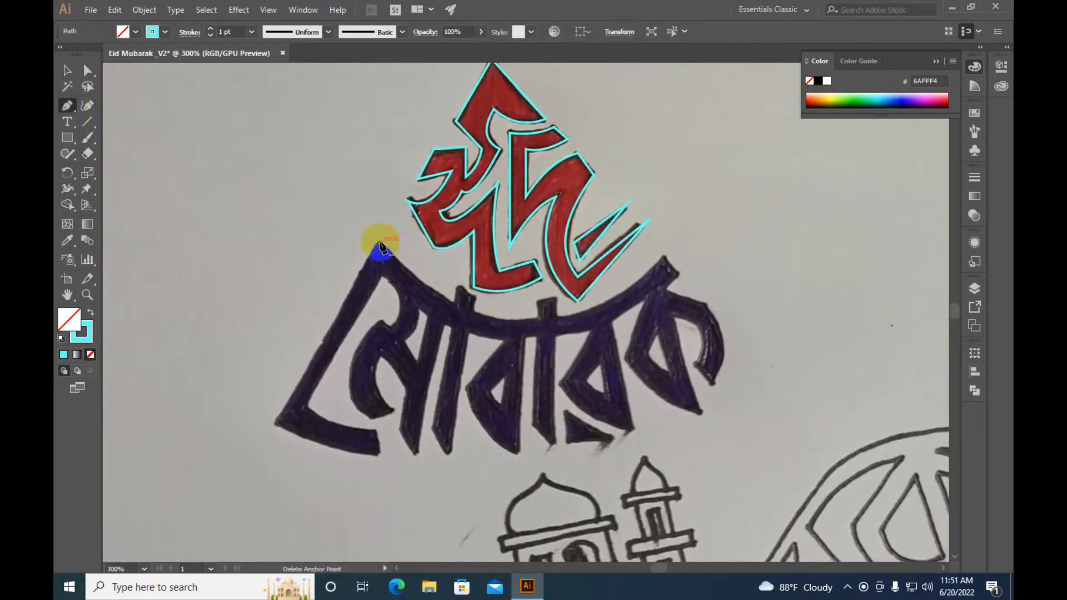
{"action": "left_click", "coordinate": [454, 303]}
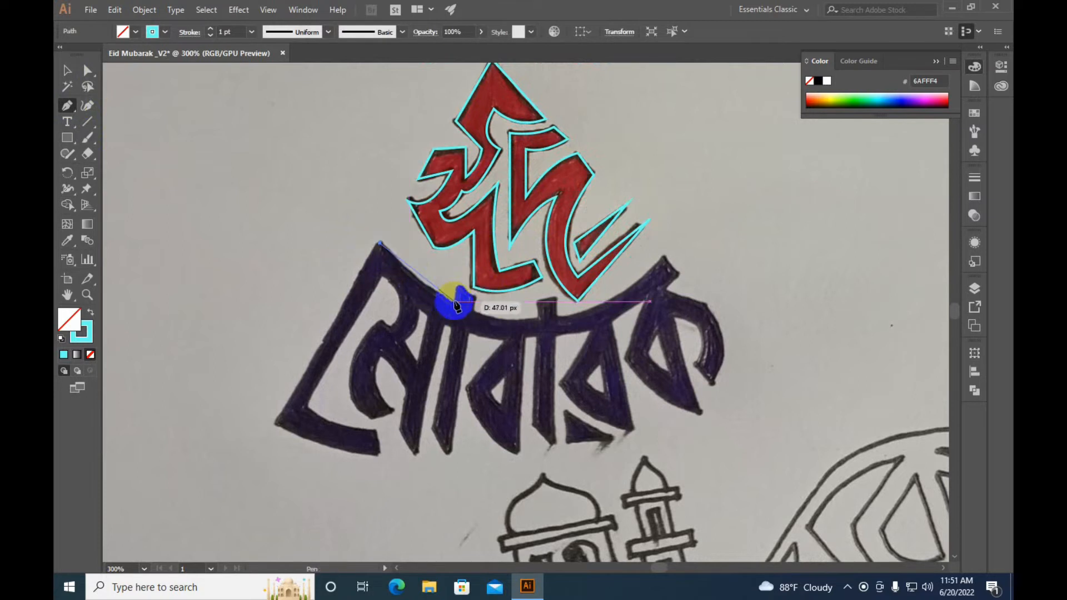
{"action": "left_click", "coordinate": [641, 263]}
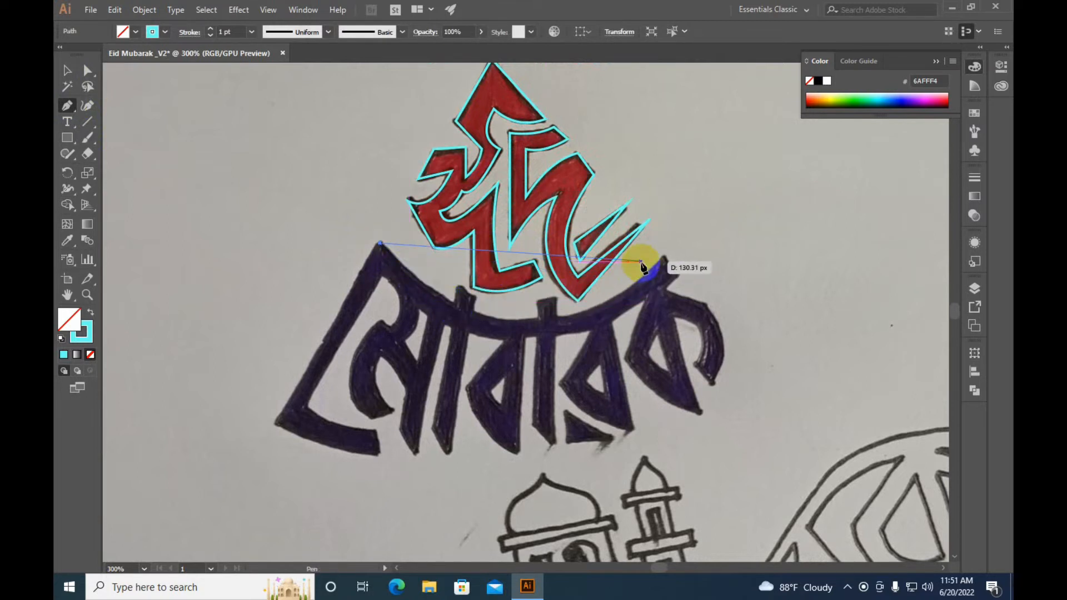
{"action": "left_click", "coordinate": [452, 306]}
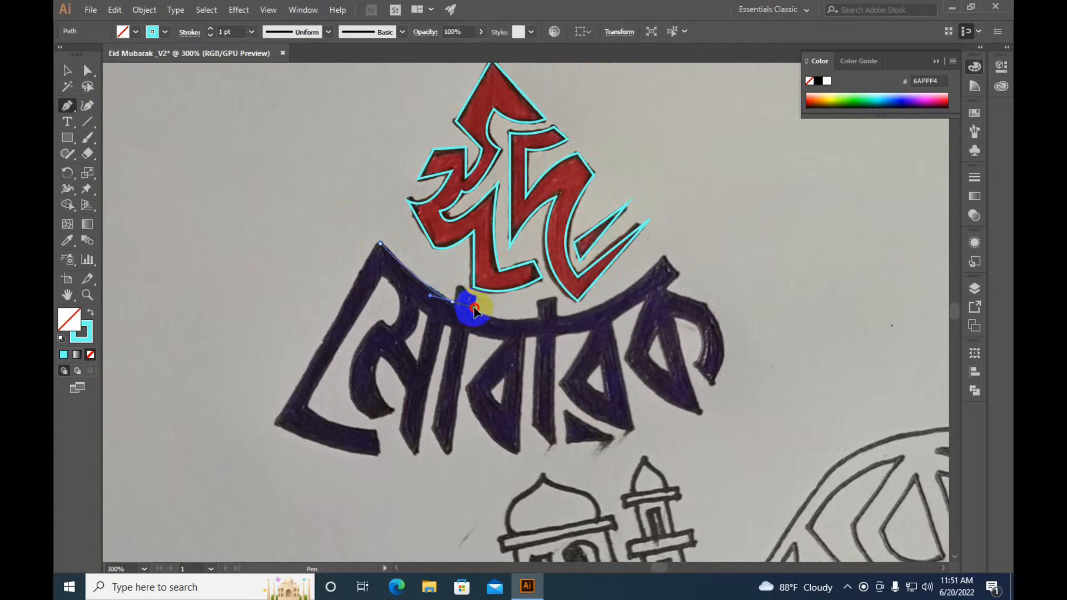
{"action": "left_click", "coordinate": [452, 304]}
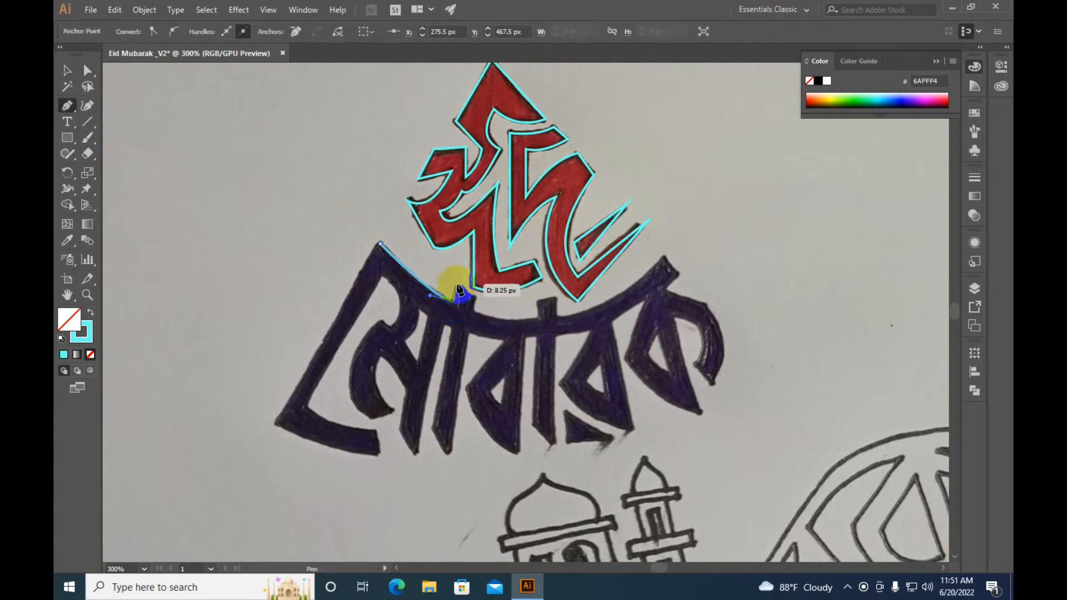
Step: Trace the raised tops of both stems and the curved headline between and beyond them, up to the word's right tip and its slanted end
{"action": "left_click_drag", "start_coordinate": [456, 289], "coordinate": [502, 322]}
{"action": "left_click", "coordinate": [472, 314]}
{"action": "left_click", "coordinate": [538, 317]}
{"action": "left_click", "coordinate": [538, 302]}
{"action": "left_click_drag", "start_coordinate": [556, 302], "coordinate": [558, 318]}
{"action": "left_click", "coordinate": [556, 318]}
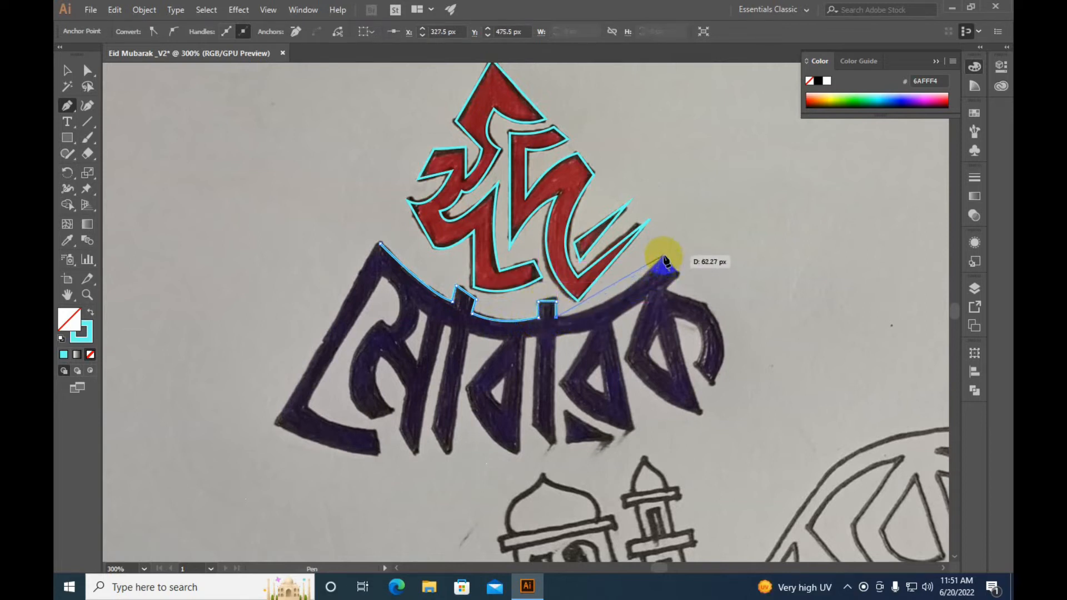
{"action": "left_click_drag", "start_coordinate": [665, 257], "coordinate": [613, 298]}
{"action": "left_click_drag", "start_coordinate": [664, 256], "coordinate": [683, 280]}
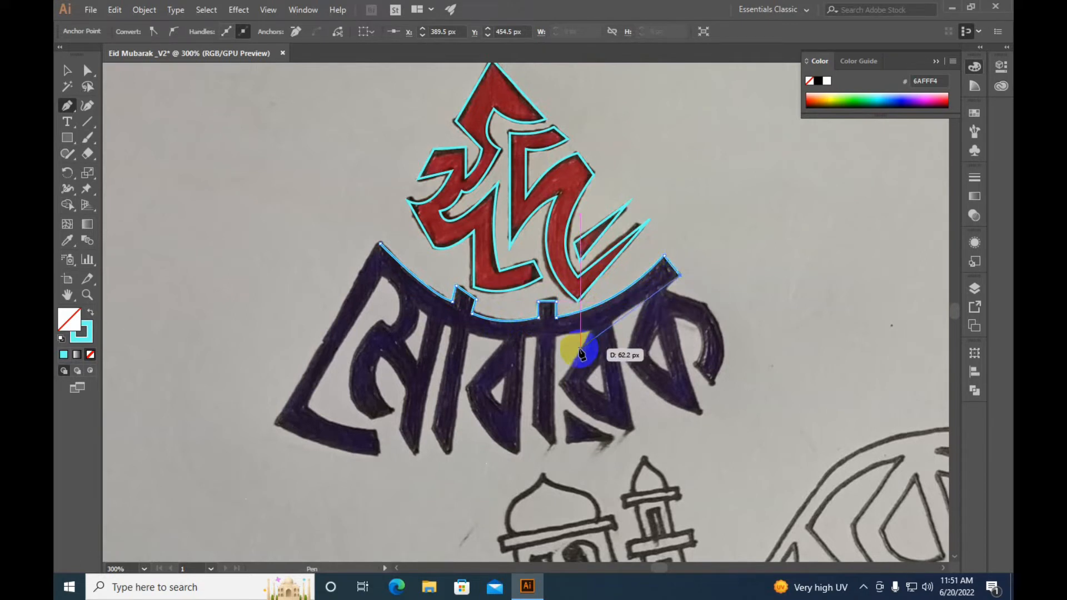
Step: Trace the rightmost blue letter's curved hook, stem edge and left side up to the headline, bending its lower-left segment outward
{"action": "left_click_drag", "start_coordinate": [664, 290], "coordinate": [710, 303]}
{"action": "left_click_drag", "start_coordinate": [711, 316], "coordinate": [647, 306]}
{"action": "left_click", "coordinate": [675, 321]}
{"action": "left_click", "coordinate": [646, 302]}
{"action": "left_click", "coordinate": [609, 323]}
{"action": "left_click_drag", "start_coordinate": [657, 385], "coordinate": [654, 394]}
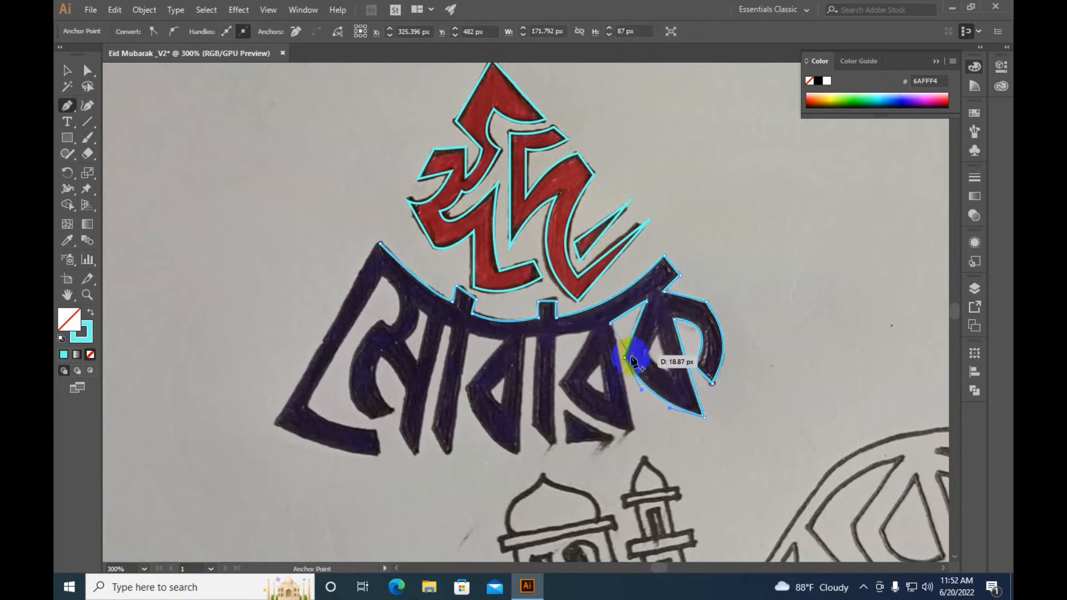
Step: Trace the second blue letter from the right down to its pointed foot and back up to the headline, bending its lower-left edge
{"action": "left_click", "coordinate": [610, 323]}
{"action": "left_click", "coordinate": [628, 418]}
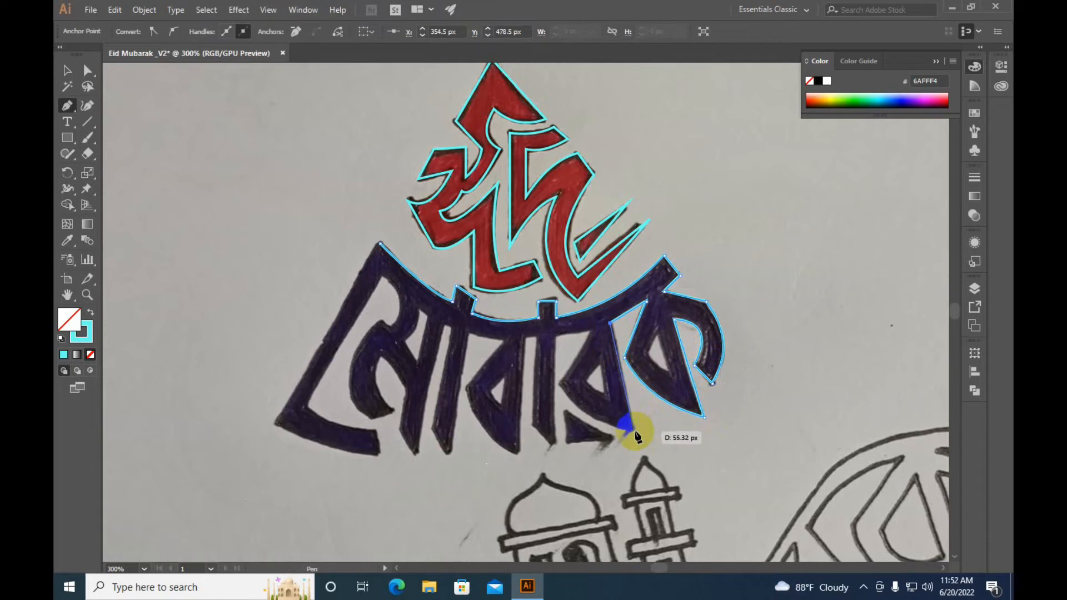
{"action": "left_click", "coordinate": [635, 435]}
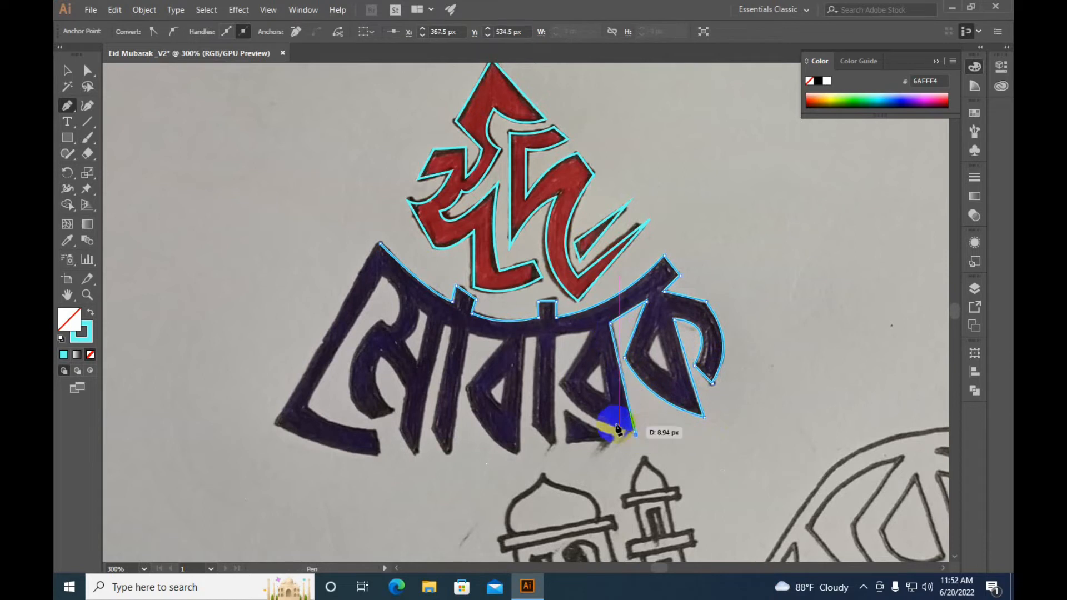
{"action": "left_click", "coordinate": [560, 383]}
{"action": "left_click", "coordinate": [590, 332]}
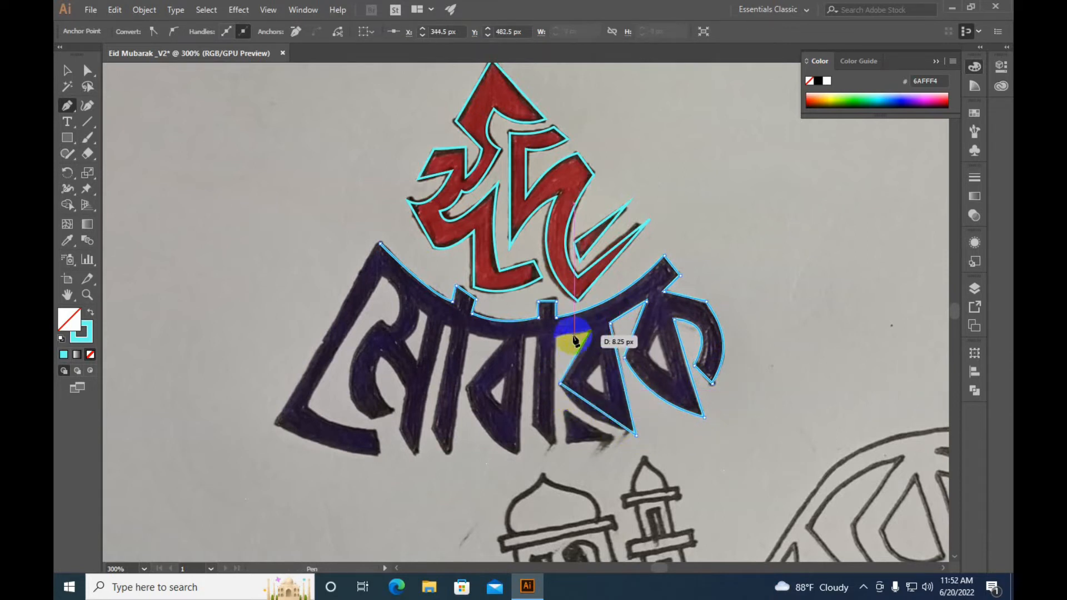
{"action": "left_click", "coordinate": [555, 336]}
{"action": "left_click_drag", "start_coordinate": [595, 411], "coordinate": [572, 409]}
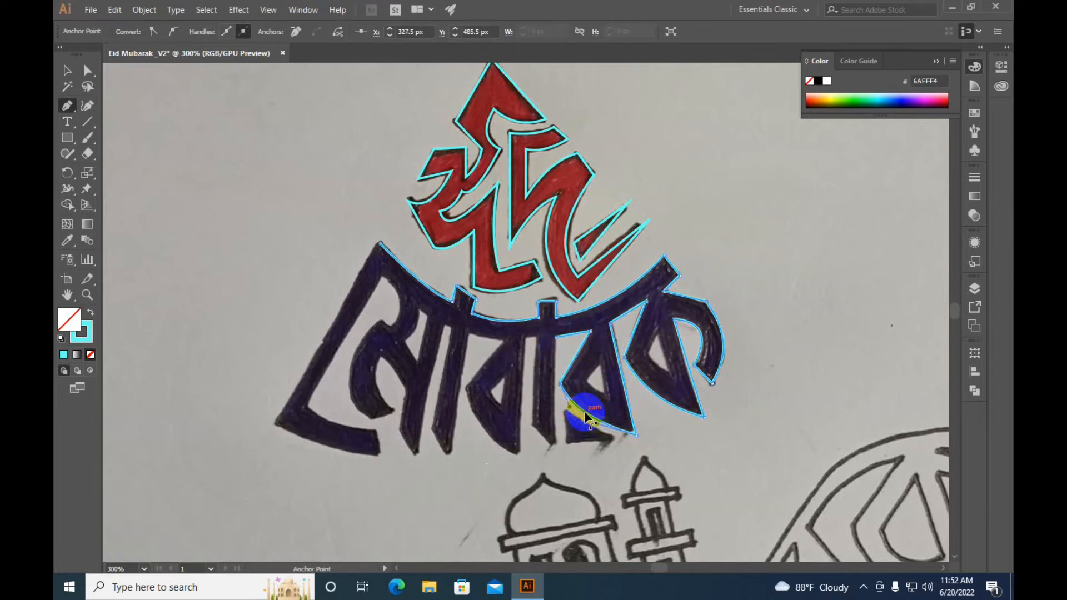
Step: Trace the middle vertical stem's right edge, slanted foot and left edge back up to the headline
{"action": "left_click", "coordinate": [556, 447]}
{"action": "left_click", "coordinate": [530, 426]}
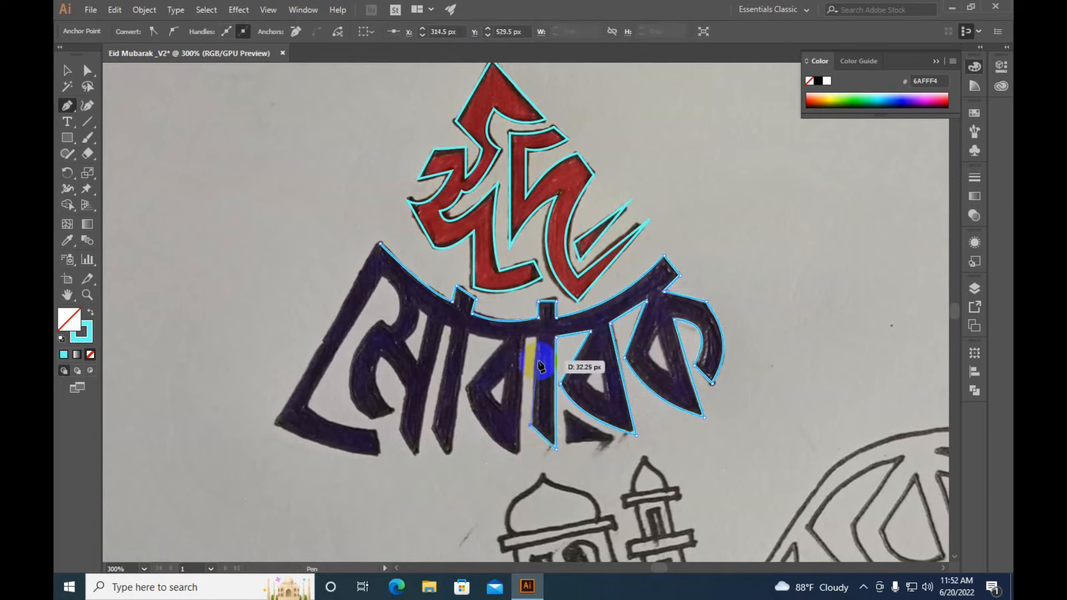
{"action": "key", "text": "ctrl+z"}
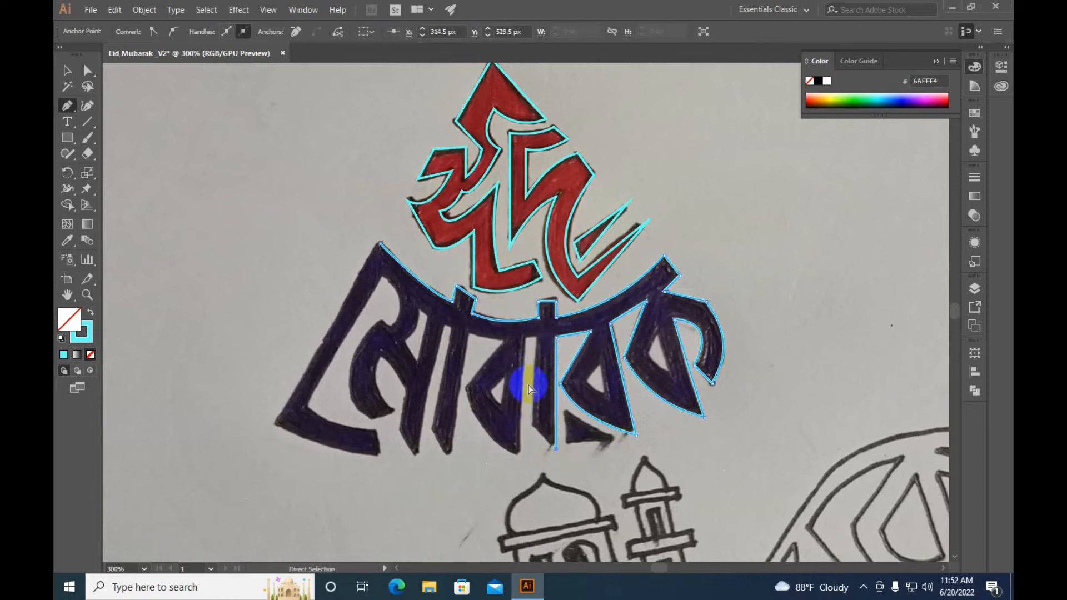
{"action": "left_click", "coordinate": [531, 426]}
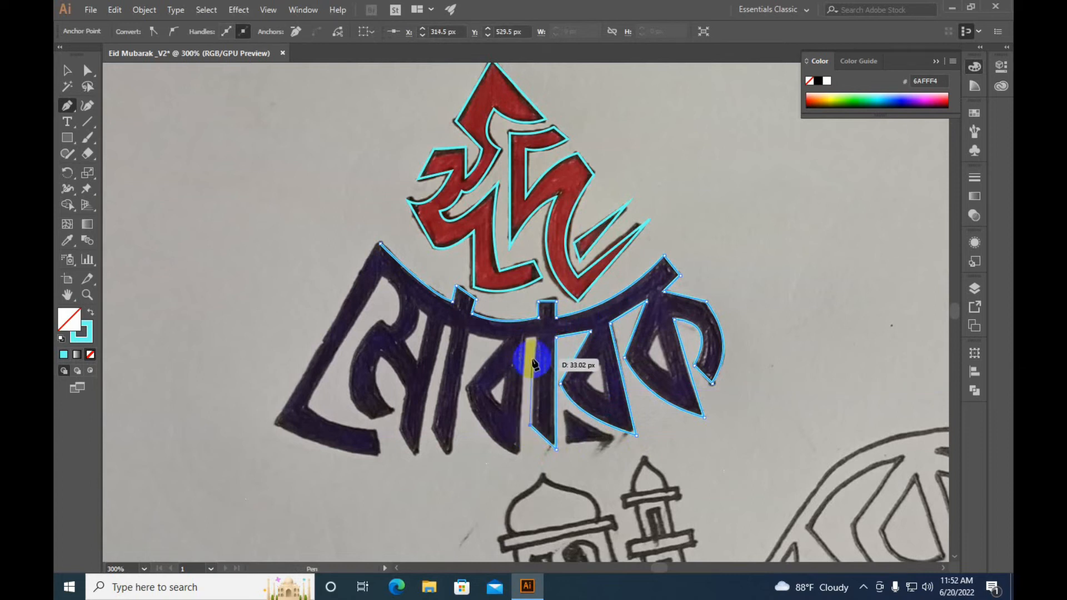
{"action": "left_click", "coordinate": [534, 346]}
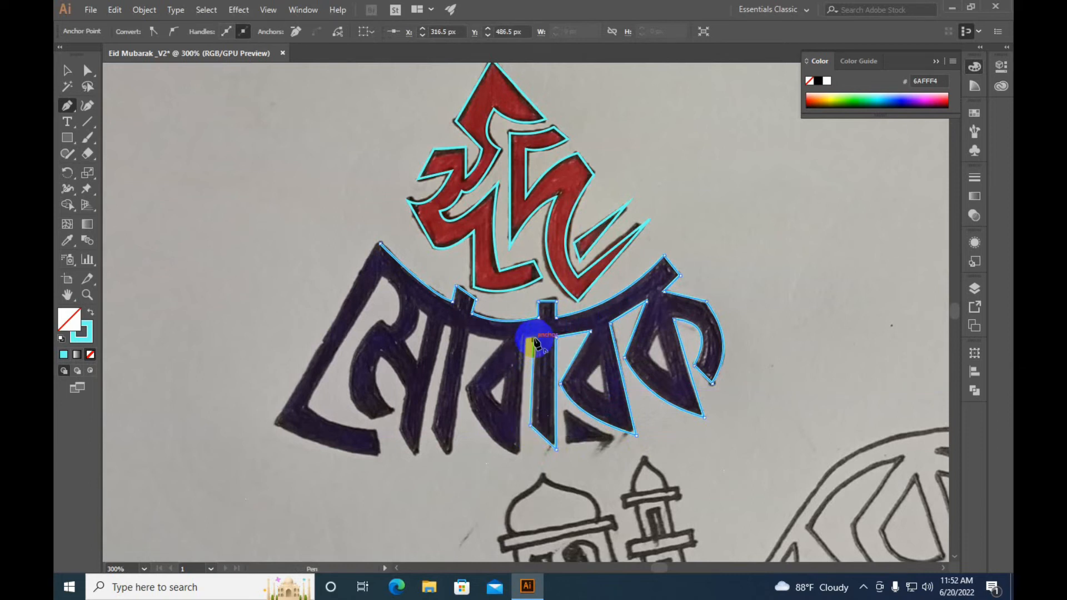
Step: Trace the triangular blue letter left of the middle stem along with the headline's underside, bending its lower-left edge outward
{"action": "left_click", "coordinate": [522, 339]}
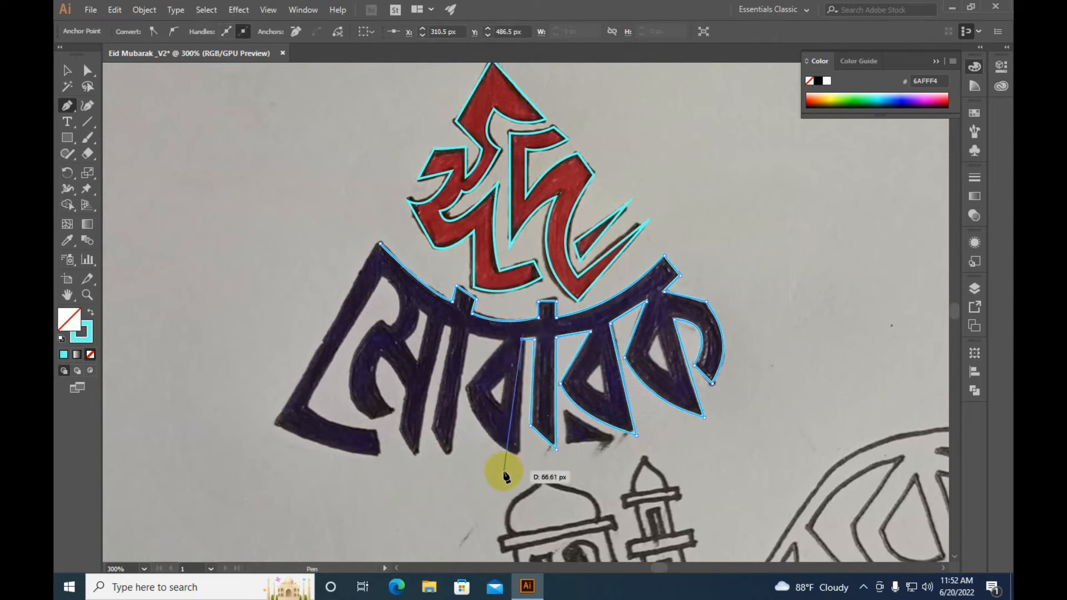
{"action": "left_click", "coordinate": [518, 456]}
{"action": "left_click", "coordinate": [468, 391]}
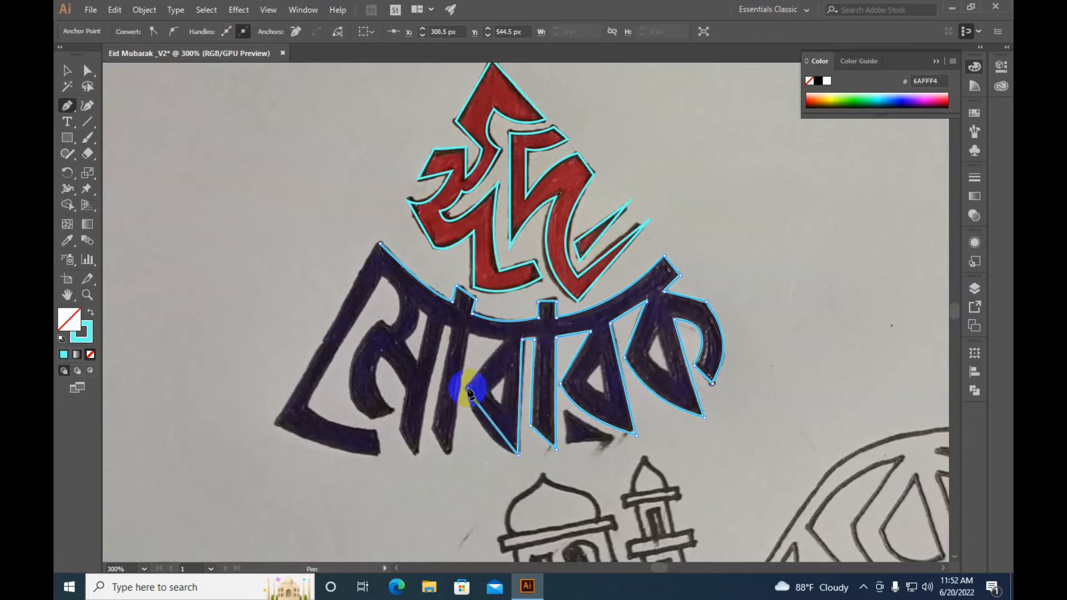
{"action": "left_click", "coordinate": [501, 345]}
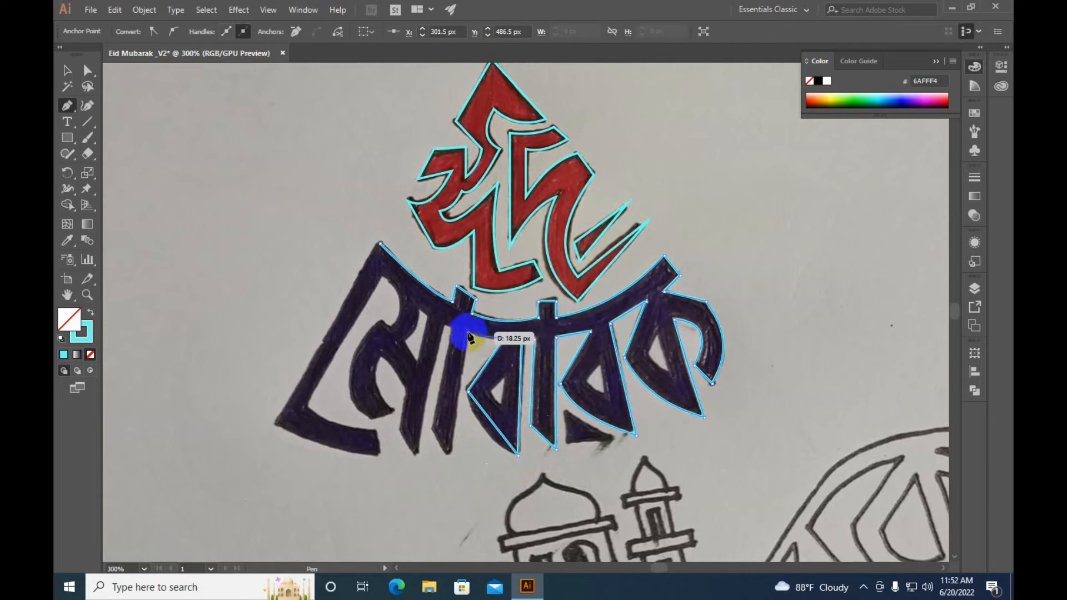
{"action": "left_click", "coordinate": [489, 424], "text": "alt"}
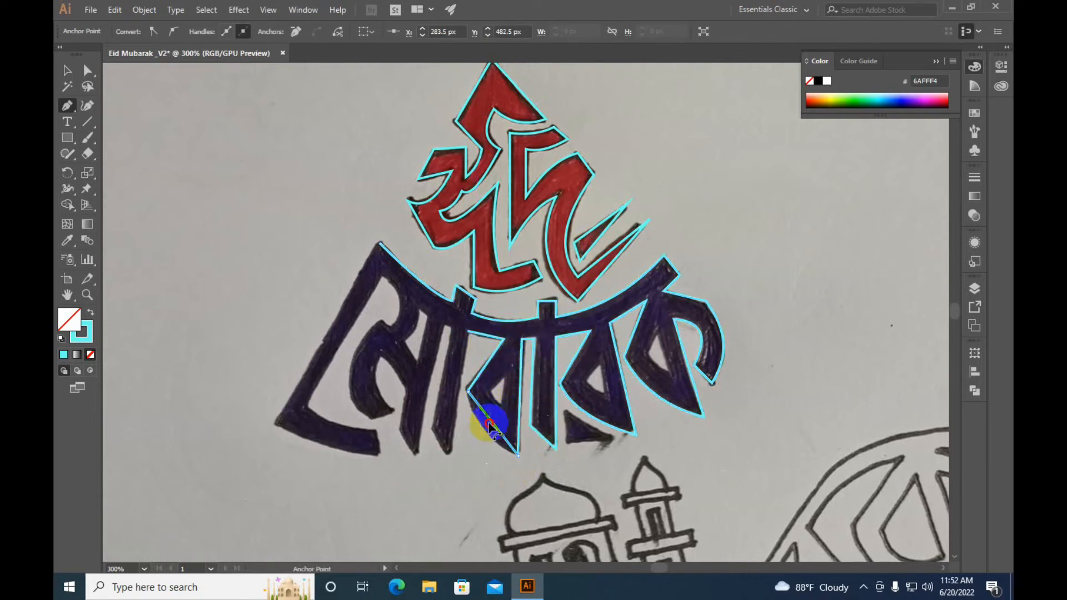
{"action": "left_click_drag", "start_coordinate": [484, 430], "coordinate": [484, 431]}
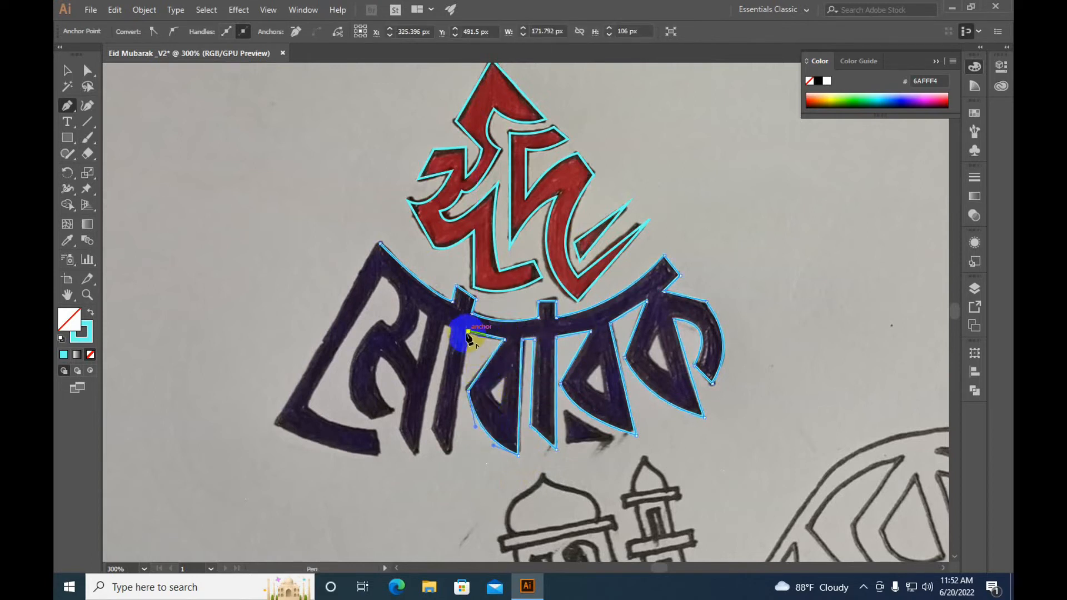
Step: Trace both edges and the slanted foot of the slim stem left of the triangular letter
{"action": "left_click_drag", "start_coordinate": [469, 333], "coordinate": [448, 447]}
{"action": "left_click", "coordinate": [450, 459]}
{"action": "left_click", "coordinate": [434, 427]}
{"action": "left_click", "coordinate": [454, 329]}
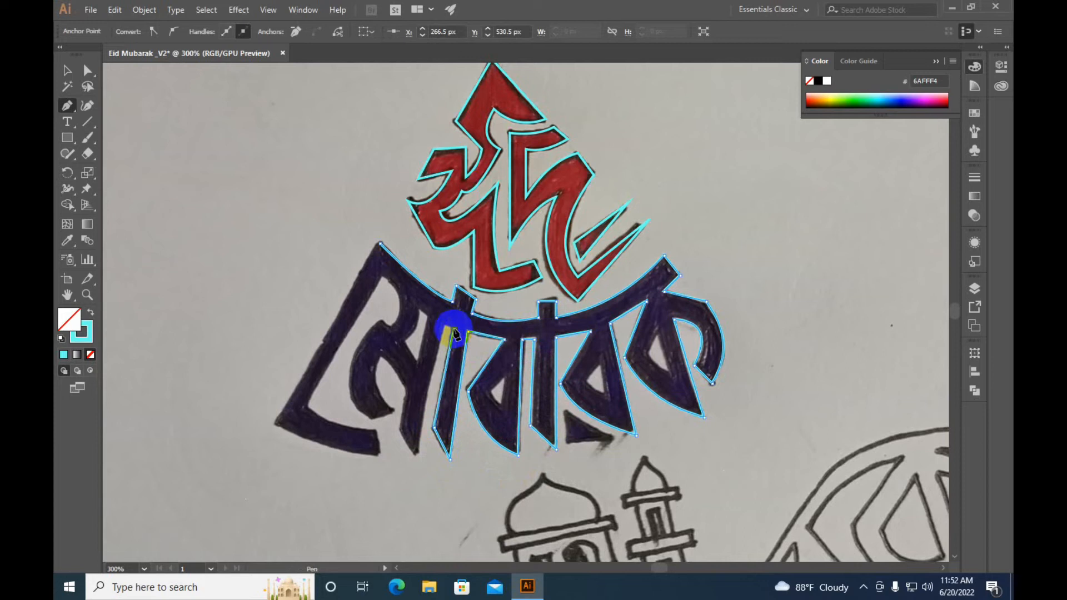
Step: Trace the leftmost blue letter's right stem and pointed foot, then rough out its looped stroke with straight segments
{"action": "left_click_drag", "start_coordinate": [445, 329], "coordinate": [411, 391]}
{"action": "left_click", "coordinate": [415, 455]}
{"action": "left_click", "coordinate": [409, 391]}
{"action": "left_click", "coordinate": [380, 358]}
{"action": "mouse_move", "coordinate": [393, 416]}
{"action": "left_mouse_down"}
{"action": "mouse_move", "coordinate": [381, 411]}
{"action": "mouse_move", "coordinate": [373, 423]}
{"action": "mouse_move", "coordinate": [369, 341]}
{"action": "mouse_move", "coordinate": [380, 324]}
{"action": "left_mouse_up"}
{"action": "left_click", "coordinate": [382, 320]}
Step: Bend the outer and inner edges of the leftmost letter's loop and its upper neck to follow the sketch
{"action": "left_click_drag", "start_coordinate": [392, 328], "coordinate": [333, 375]}
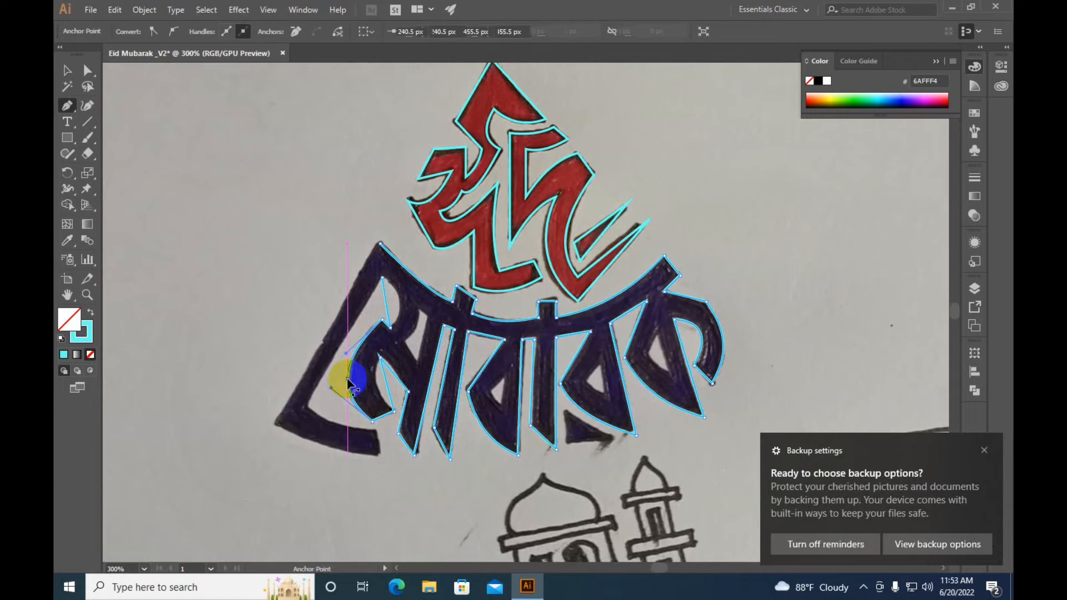
{"action": "left_click", "coordinate": [348, 342]}
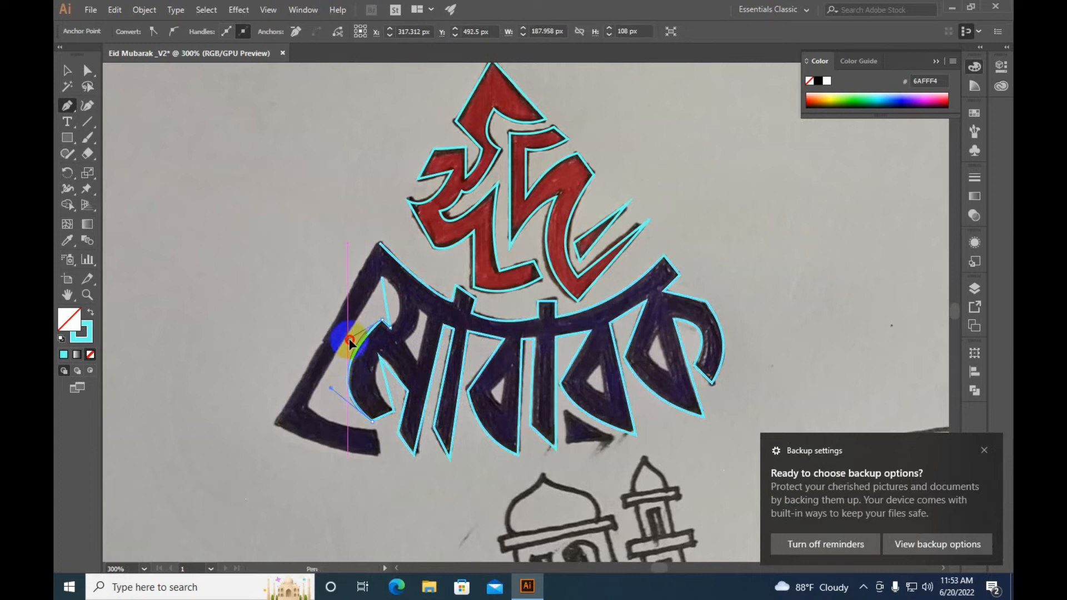
{"action": "left_click", "coordinate": [383, 387]}
{"action": "mouse_move", "coordinate": [387, 384]}
{"action": "left_mouse_down"}
{"action": "mouse_move", "coordinate": [377, 387]}
{"action": "mouse_move", "coordinate": [398, 369]}
{"action": "left_mouse_up"}
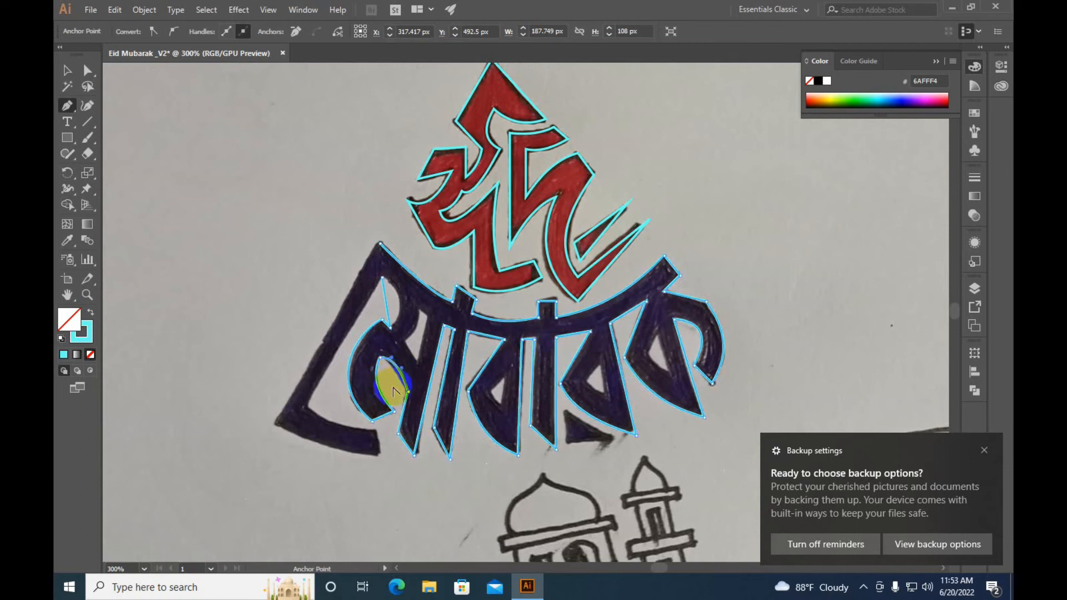
{"action": "left_click", "coordinate": [387, 296]}
{"action": "left_click_drag", "start_coordinate": [388, 298], "coordinate": [400, 300]}
Step: Trace the inner edge of the word's long left diagonal, the curved upper edge of its foot and the foot's short end
{"action": "mouse_move", "coordinate": [384, 274]}
{"action": "left_mouse_down"}
{"action": "mouse_move", "coordinate": [356, 367]}
{"action": "mouse_move", "coordinate": [309, 414]}
{"action": "left_mouse_up"}
{"action": "left_click", "coordinate": [308, 411]}
{"action": "left_click_drag", "start_coordinate": [381, 434], "coordinate": [342, 427]}
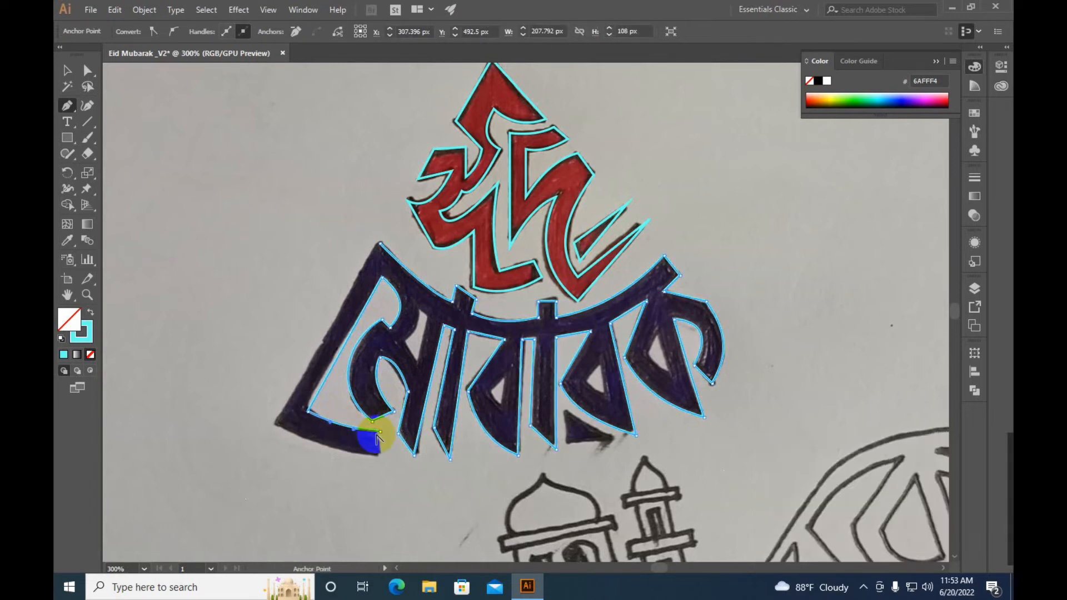
{"action": "left_click", "coordinate": [380, 431]}
{"action": "left_click", "coordinate": [382, 460]}
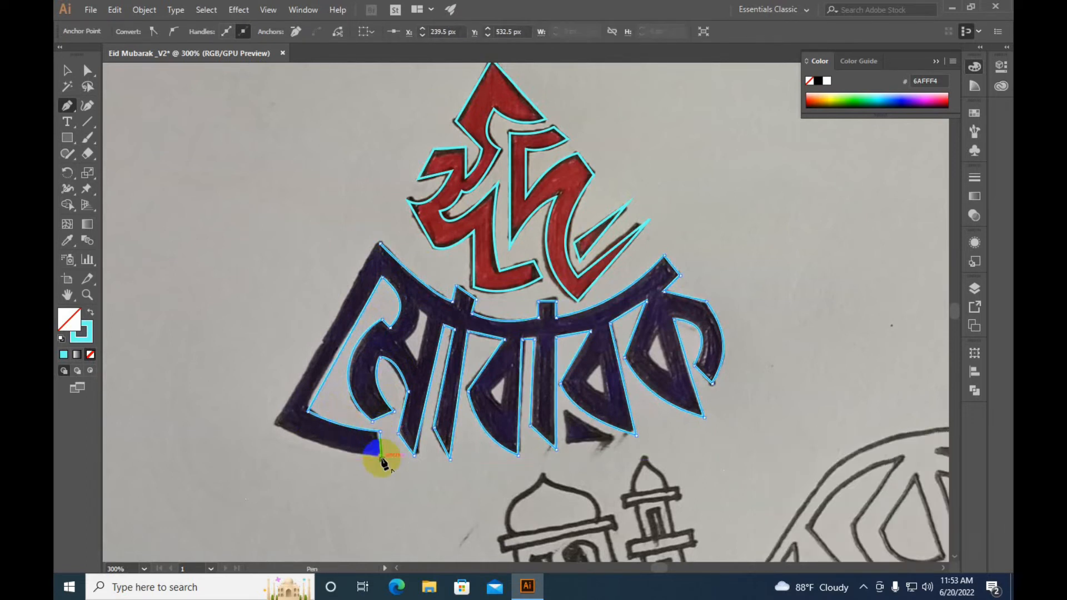
Step: Trace the curved lower edge of the blue word's left foot and its outer left diagonal, closing the outline at the apex
{"action": "left_click", "coordinate": [274, 423]}
{"action": "left_click_drag", "start_coordinate": [308, 435], "coordinate": [277, 426]}
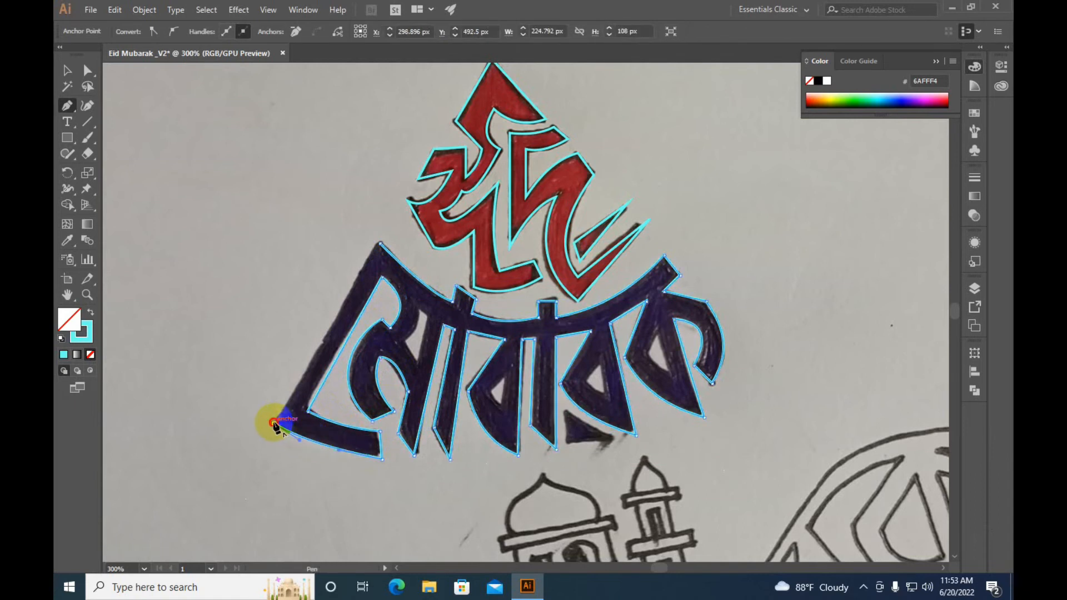
{"action": "left_click", "coordinate": [274, 423]}
{"action": "left_click", "coordinate": [379, 245]}
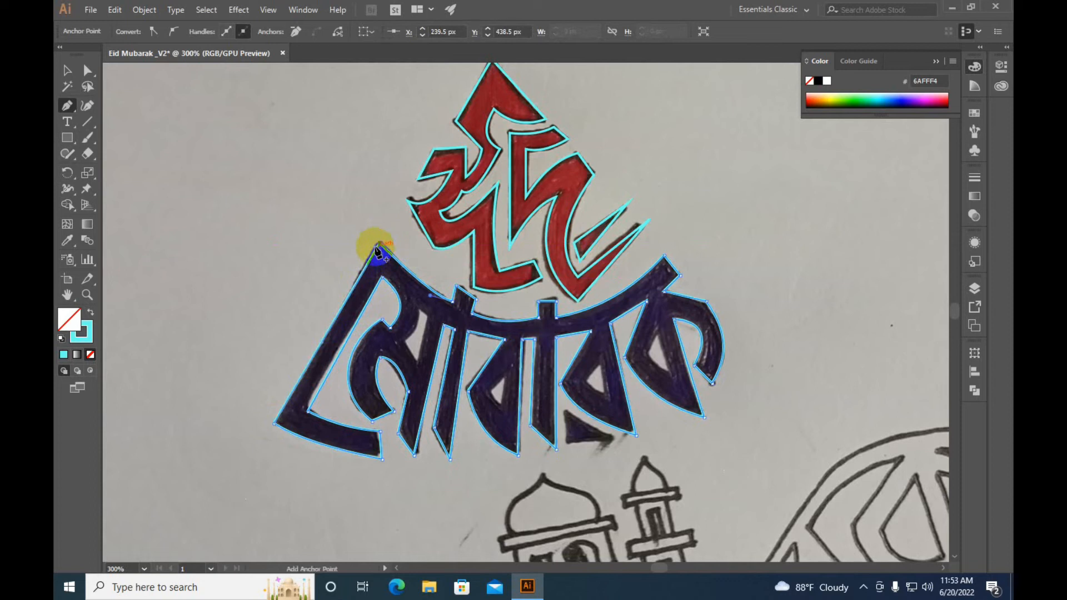
{"action": "left_click", "coordinate": [67, 70]}
{"action": "left_click", "coordinate": [192, 163]}
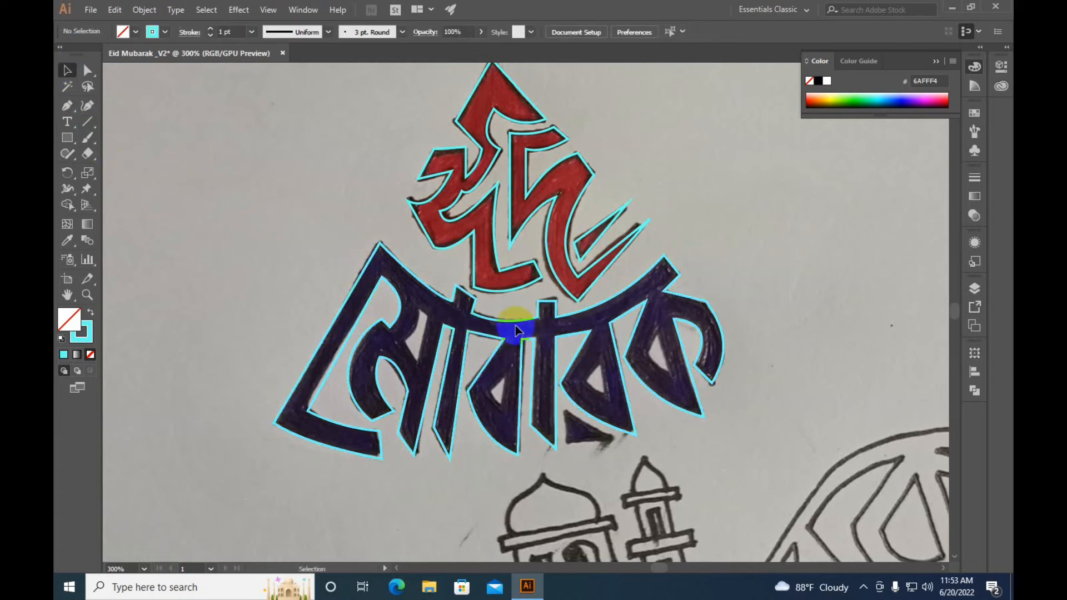
Step: Trace the narrow triangular opening inside the leftmost blue letter, beside its right stem, as a closed path
{"action": "scroll", "coordinate": [520, 334], "scroll_direction": "up", "scroll_amount": 1}
{"action": "left_click", "coordinate": [90, 143]}
{"action": "left_click", "coordinate": [68, 108]}
{"action": "left_click", "coordinate": [384, 291]}
{"action": "left_click_drag", "start_coordinate": [385, 294], "coordinate": [378, 321]}
{"action": "left_click", "coordinate": [378, 321]}
{"action": "left_click", "coordinate": [67, 70]}
{"action": "left_click", "coordinate": [198, 162]}
Step: Outline the triangular counter inside the blue word's first triangular letter as a separate closed path
{"action": "left_click", "coordinate": [67, 107]}
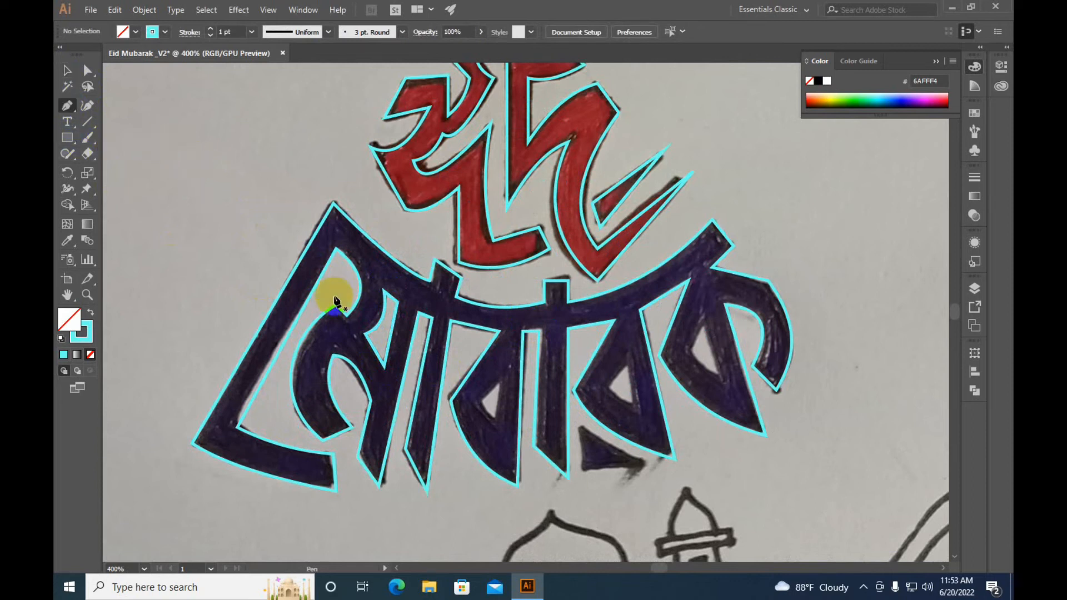
{"action": "left_click", "coordinate": [503, 371]}
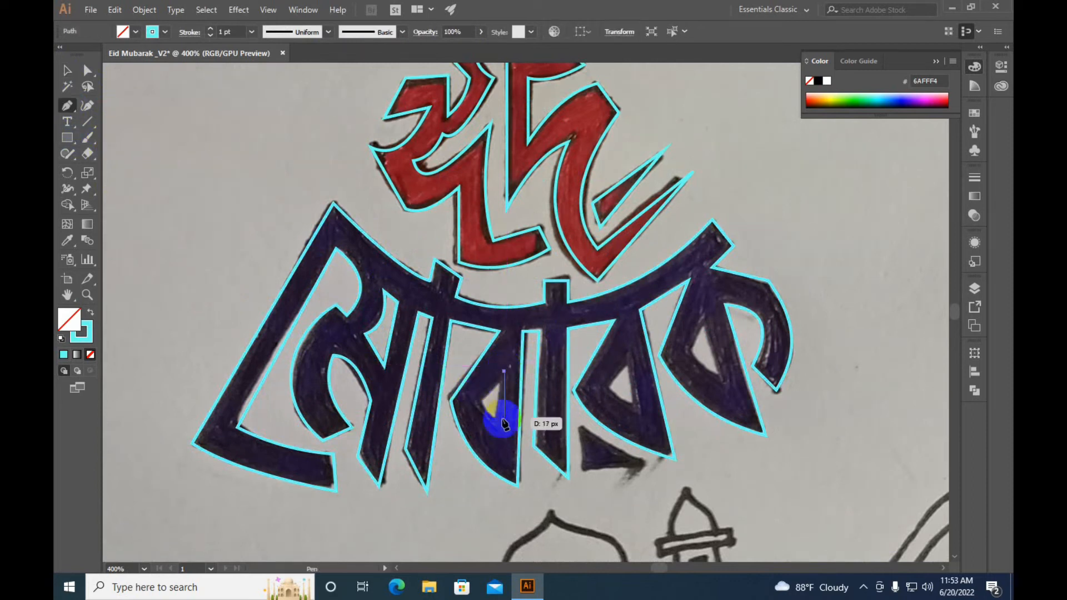
{"action": "left_click", "coordinate": [498, 427]}
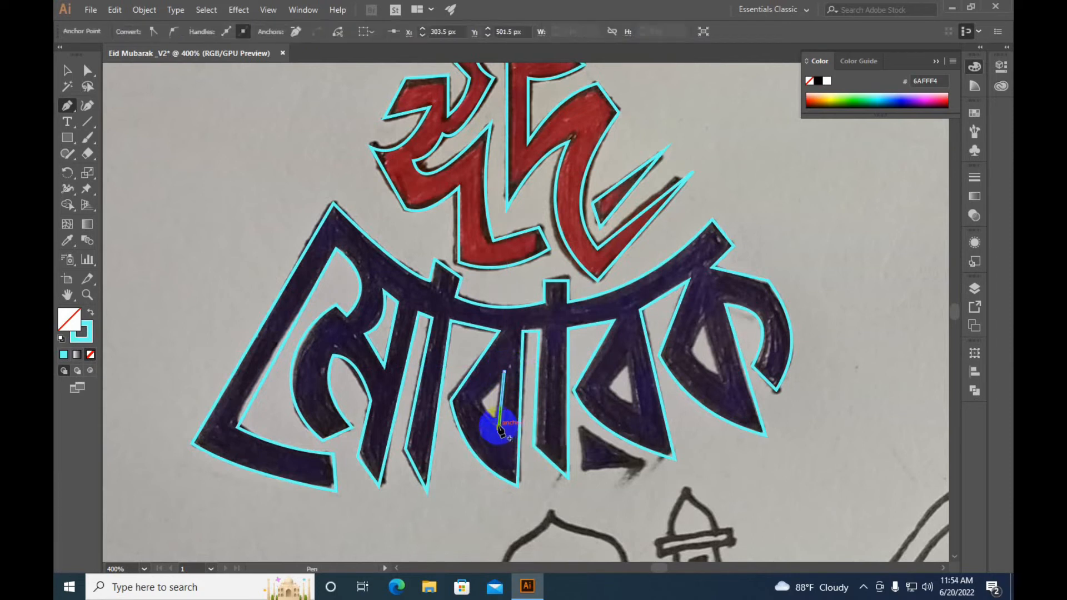
{"action": "left_click", "coordinate": [503, 372]}
{"action": "left_click", "coordinate": [66, 70]}
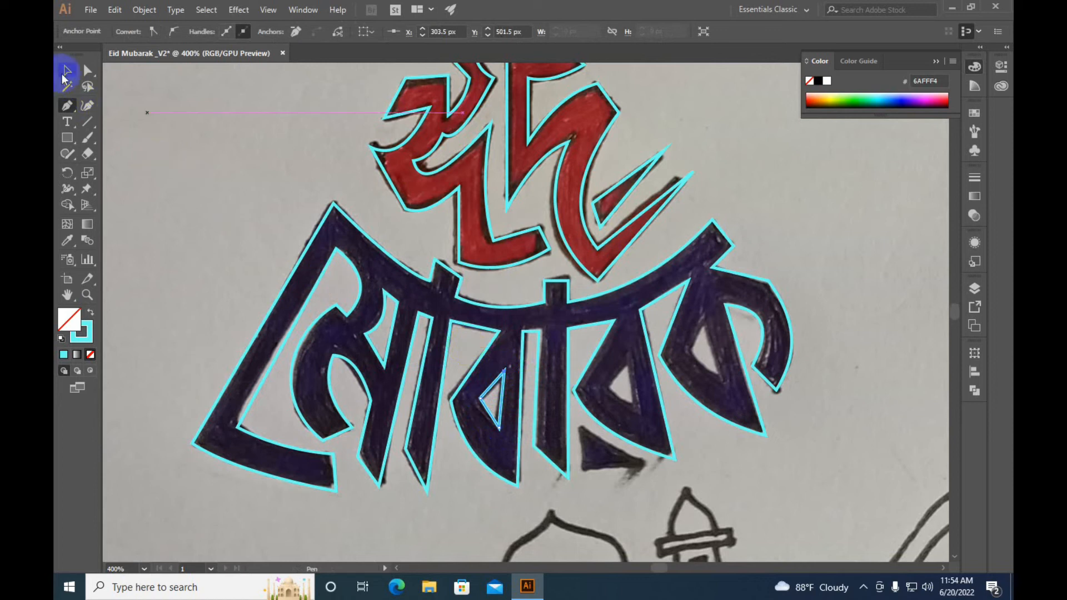
{"action": "left_click", "coordinate": [186, 160]}
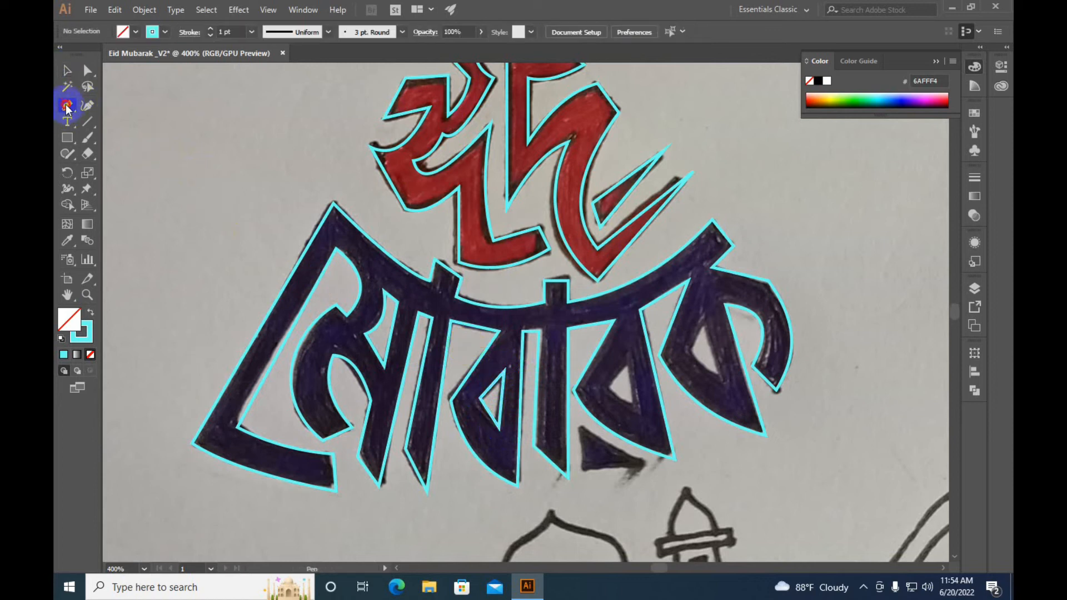
Step: Outline the triangular counter of the blue letter above the dot as a separate closed path
{"action": "left_click", "coordinate": [626, 356]}
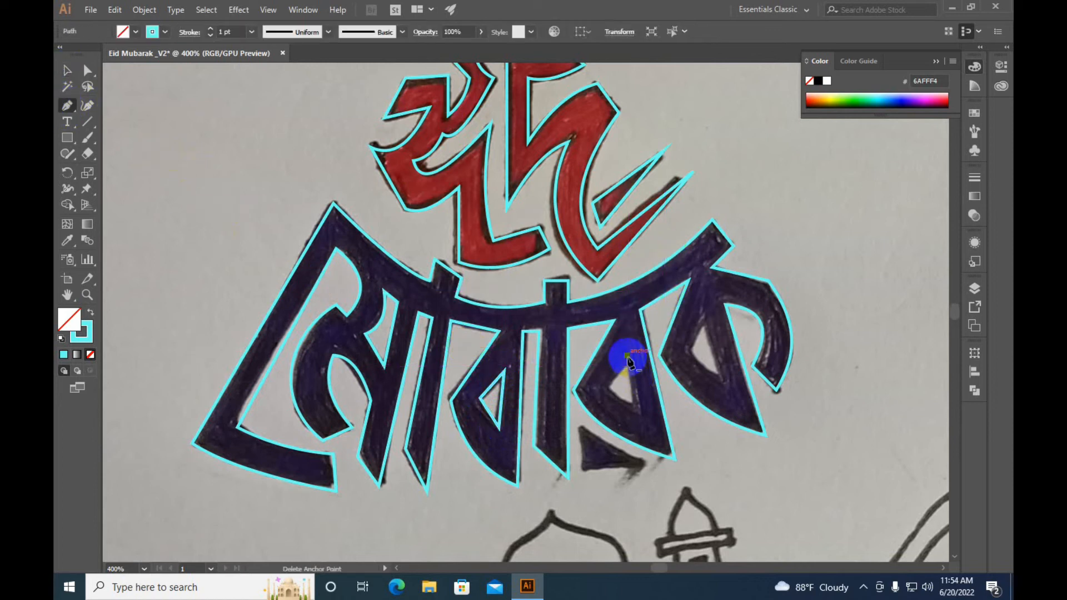
{"action": "left_click", "coordinate": [634, 405]}
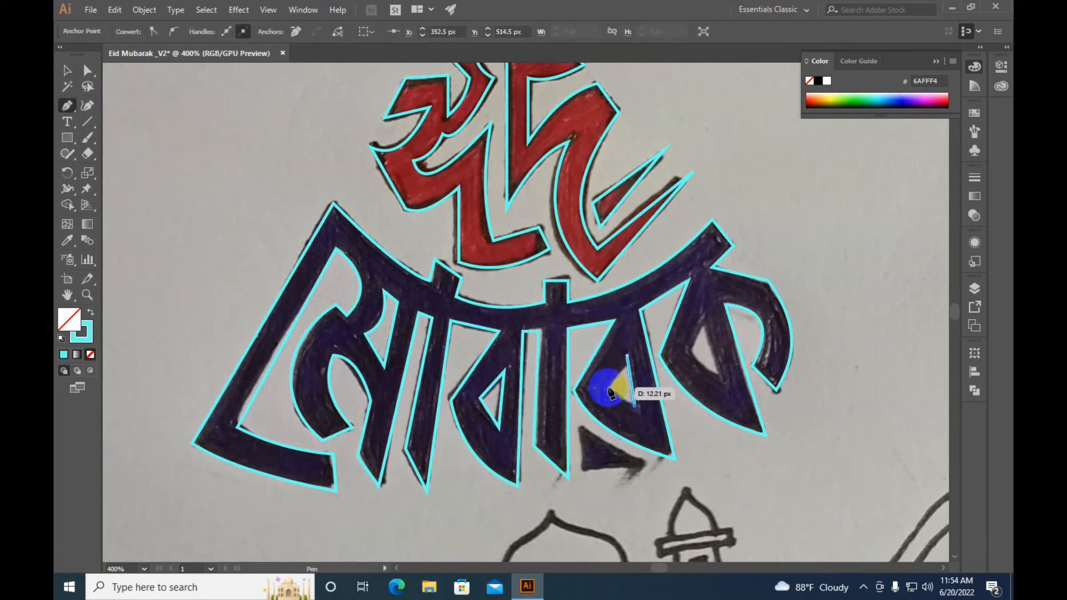
{"action": "left_click", "coordinate": [609, 389]}
{"action": "left_click", "coordinate": [626, 356]}
{"action": "left_click", "coordinate": [67, 70]}
{"action": "left_click", "coordinate": [171, 177]}
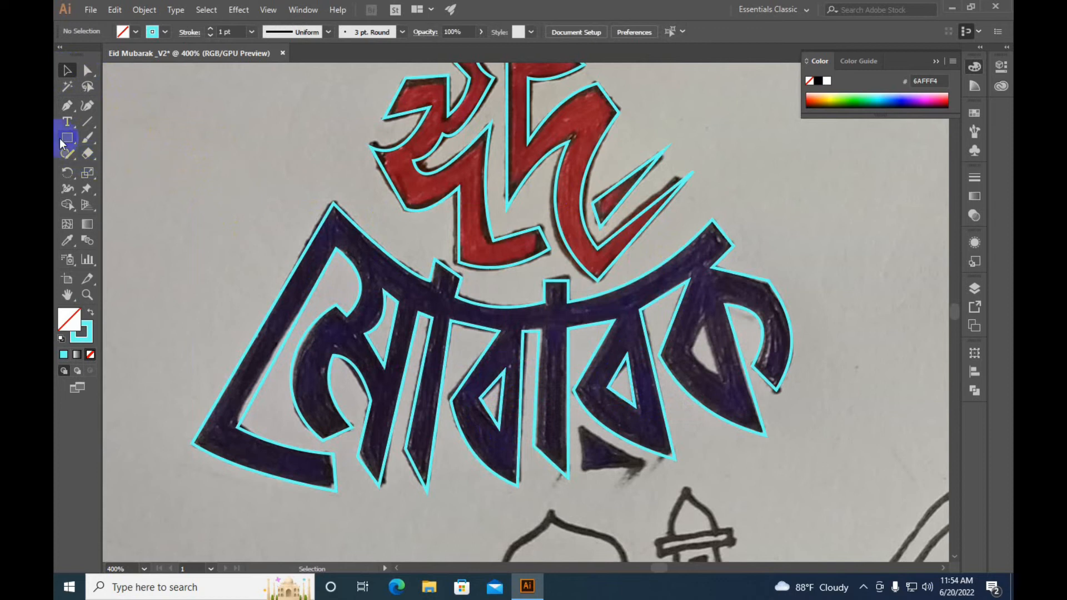
Step: Outline the triangular counter inside the rightmost blue letter as a separate closed path
{"action": "left_click", "coordinate": [708, 326]}
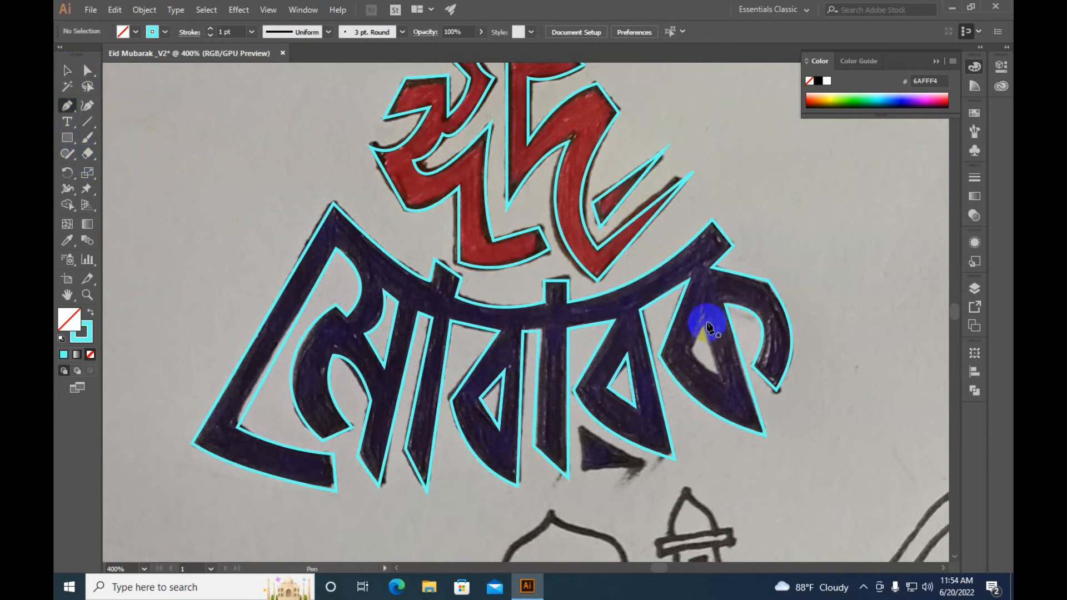
{"action": "left_click", "coordinate": [729, 388]}
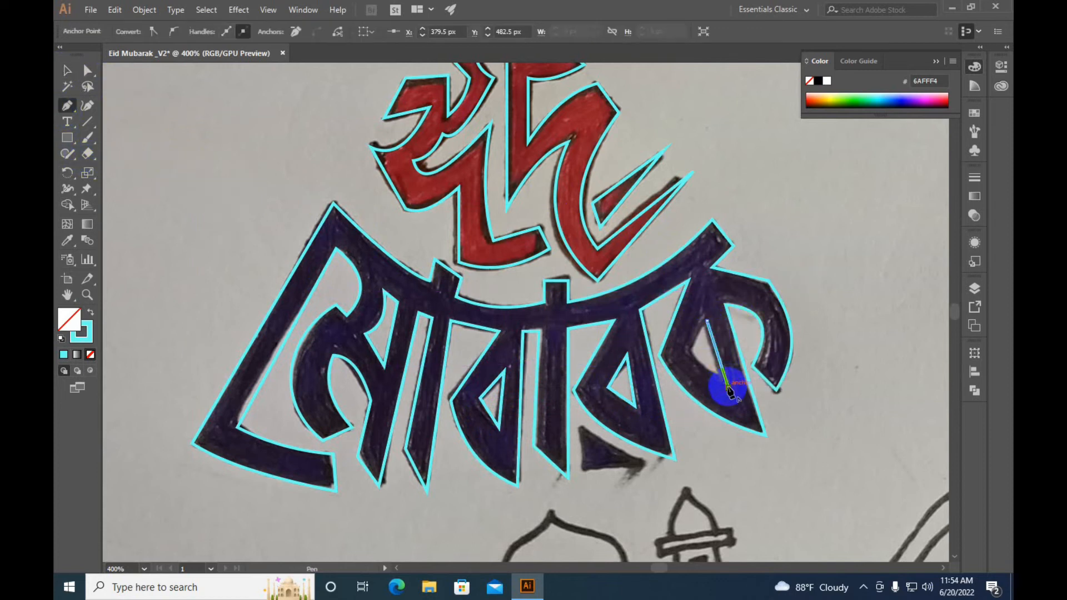
{"action": "left_click", "coordinate": [693, 357]}
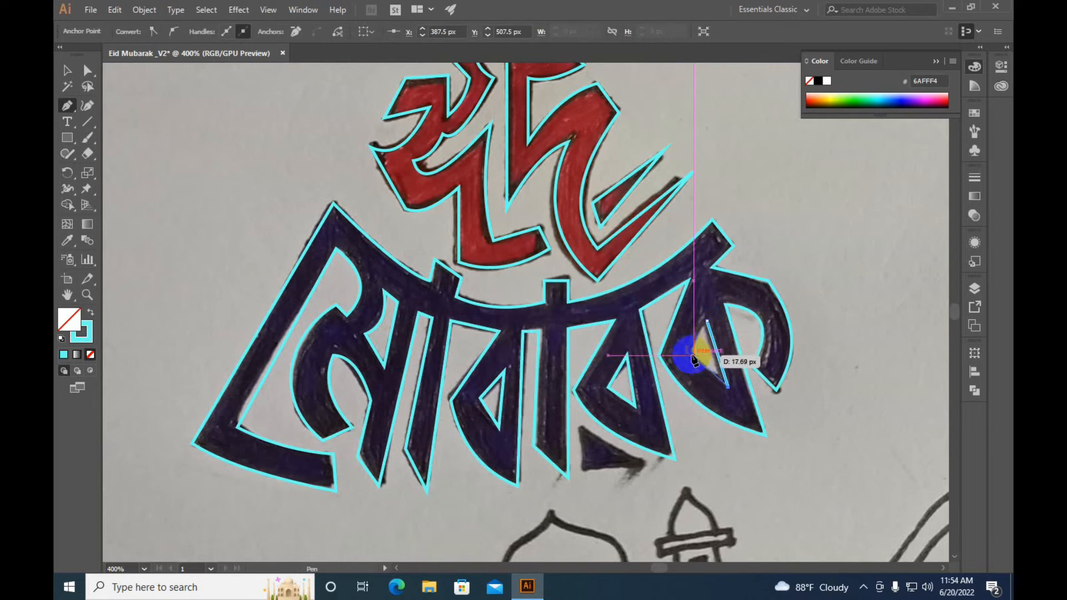
{"action": "left_click", "coordinate": [707, 323]}
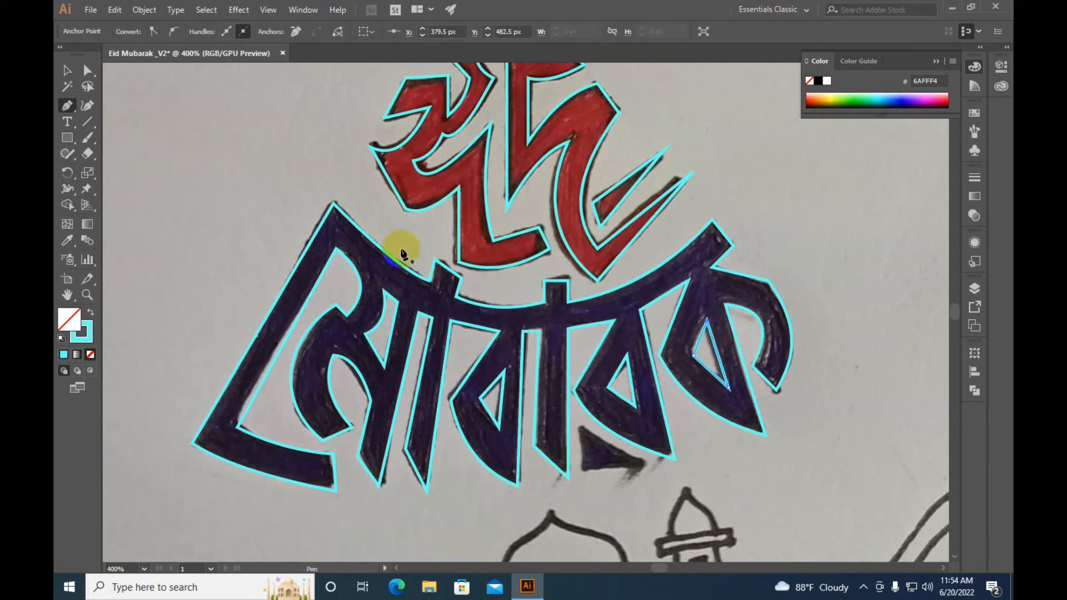
{"action": "left_click", "coordinate": [67, 70]}
{"action": "key", "text": "ctrl+shift+a"}
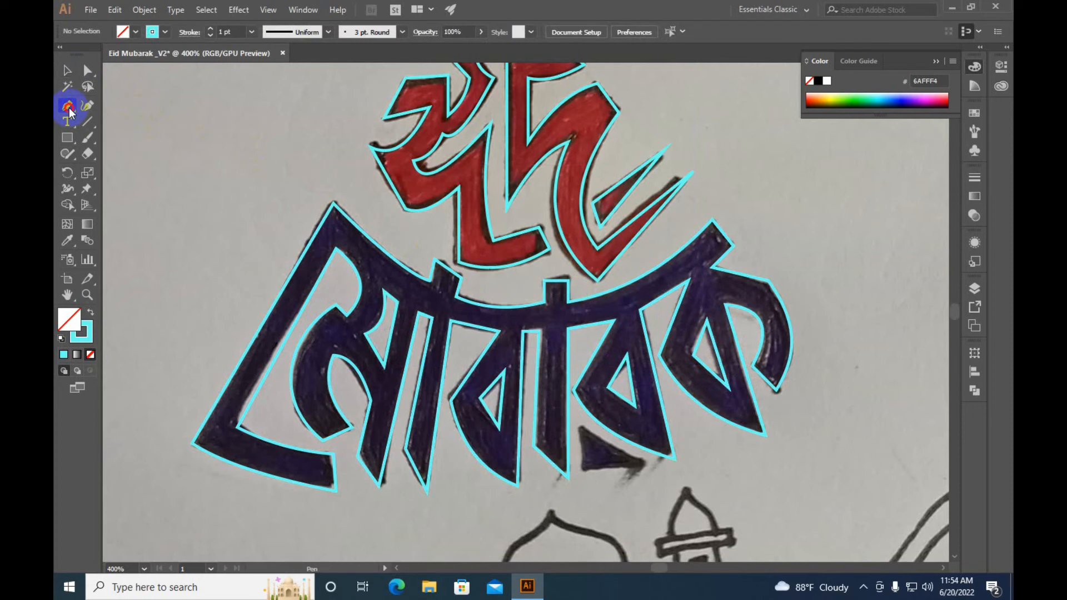
Step: Trace the triangular dot beneath the blue word and bend its upper edge to follow the sketch
{"action": "left_click", "coordinate": [587, 428]}
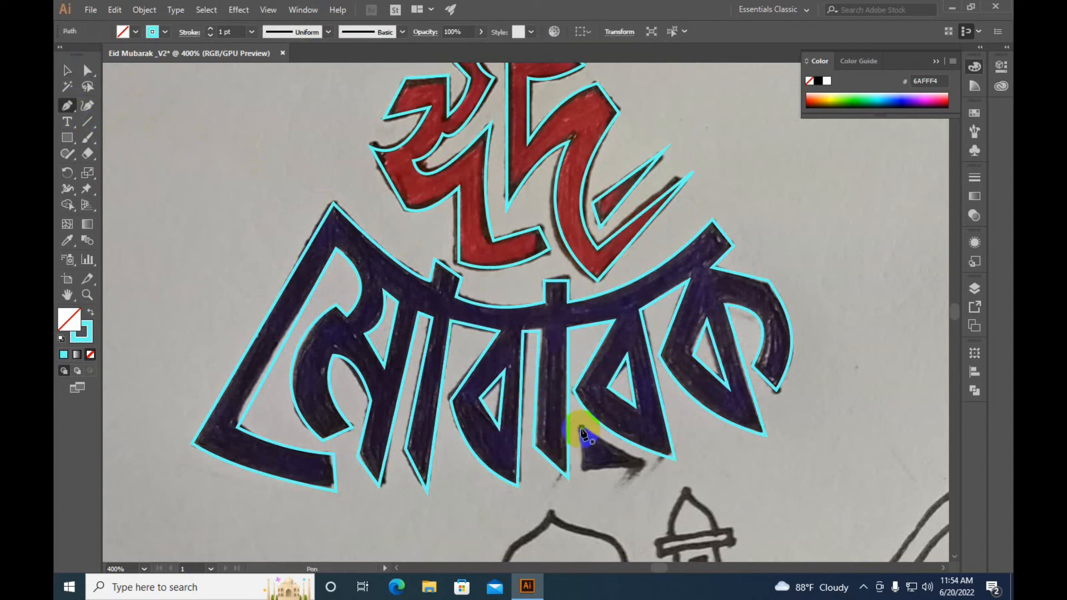
{"action": "left_click_drag", "start_coordinate": [567, 475], "coordinate": [582, 477]}
{"action": "left_click_drag", "start_coordinate": [664, 453], "coordinate": [665, 472]}
{"action": "left_click", "coordinate": [665, 468]}
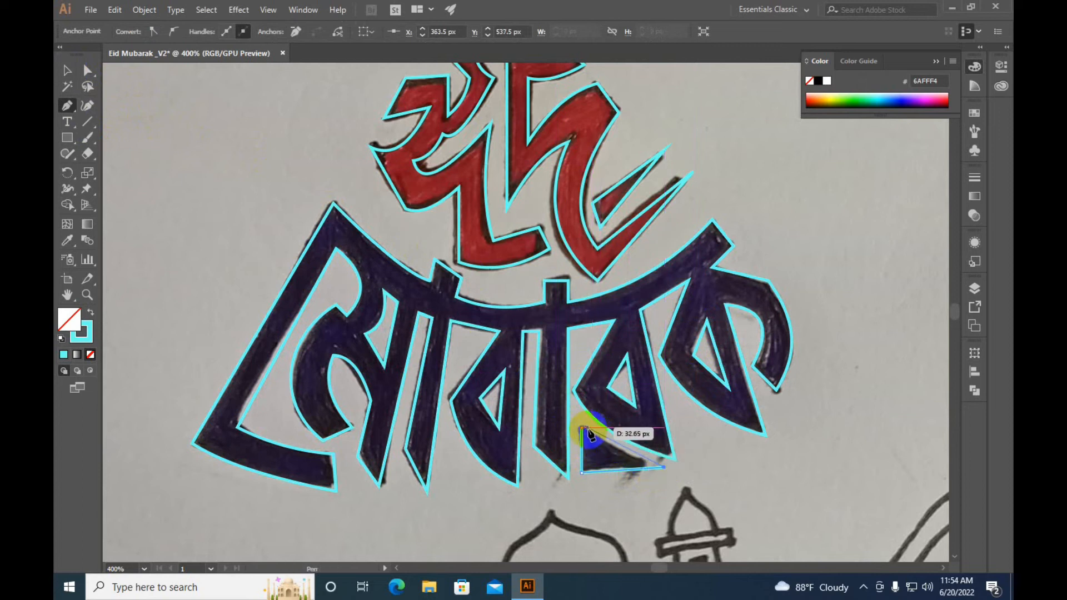
{"action": "left_click", "coordinate": [582, 428]}
{"action": "left_click_drag", "start_coordinate": [619, 450], "coordinate": [615, 445]}
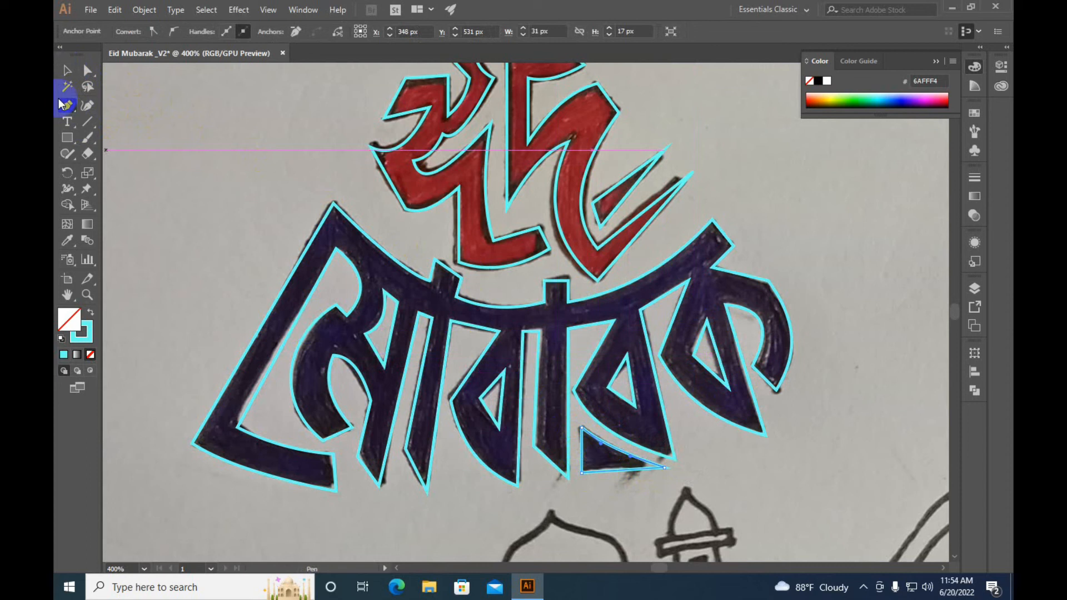
{"action": "left_click", "coordinate": [66, 71]}
{"action": "left_click", "coordinate": [271, 310]}
Step: Subtract the inner counter shapes from the blue word's outline with Minus Front
{"action": "left_click_drag", "start_coordinate": [235, 308], "coordinate": [813, 394]}
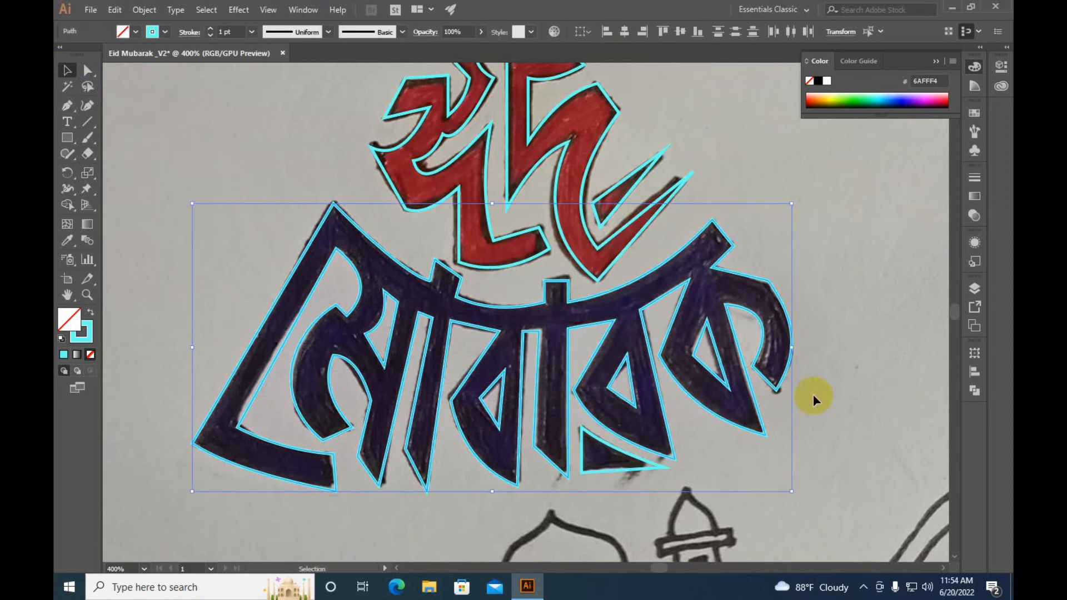
{"action": "left_click", "coordinate": [974, 390]}
{"action": "left_click", "coordinate": [844, 381]}
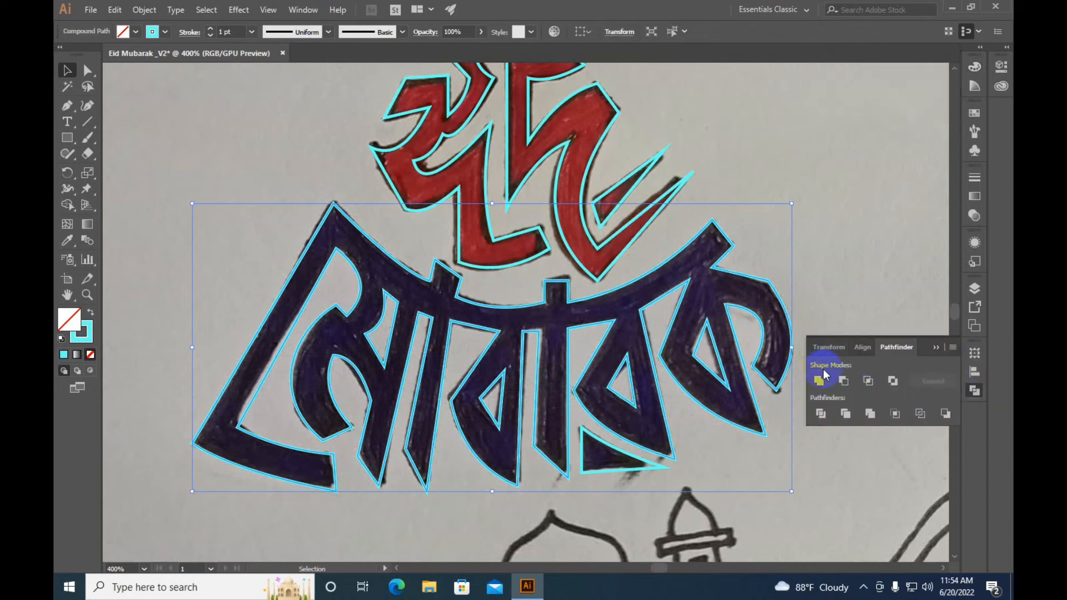
{"action": "left_click", "coordinate": [803, 274]}
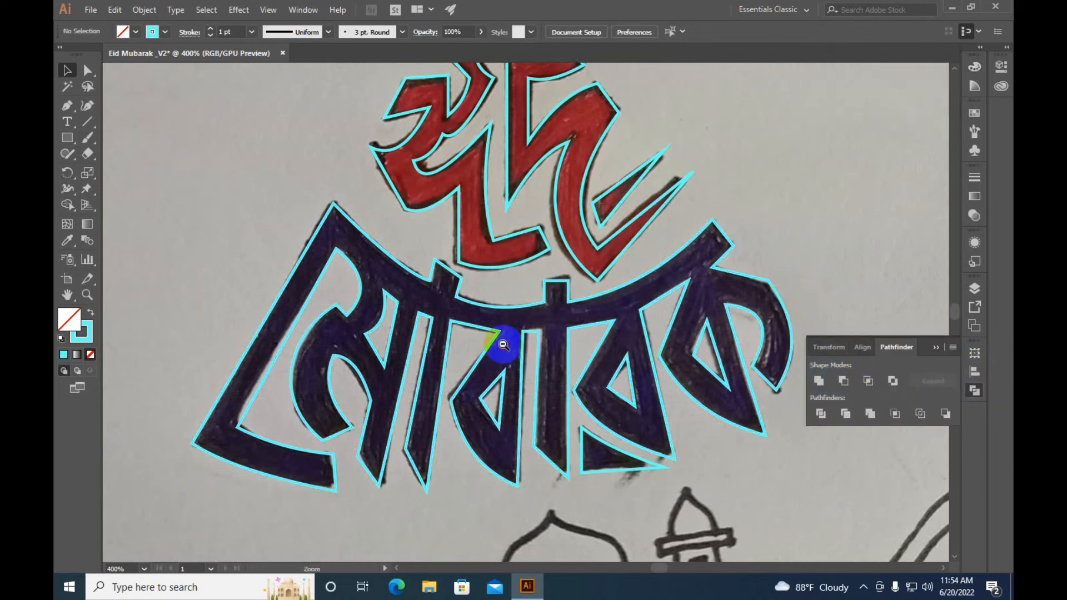
Step: Place a copy of the whole traced lettering left of the artboard and swap its fill and stroke
{"action": "scroll", "coordinate": [504, 345], "scroll_direction": "down", "scroll_amount": 2}
{"action": "left_click_drag", "start_coordinate": [536, 178], "coordinate": [537, 230]}
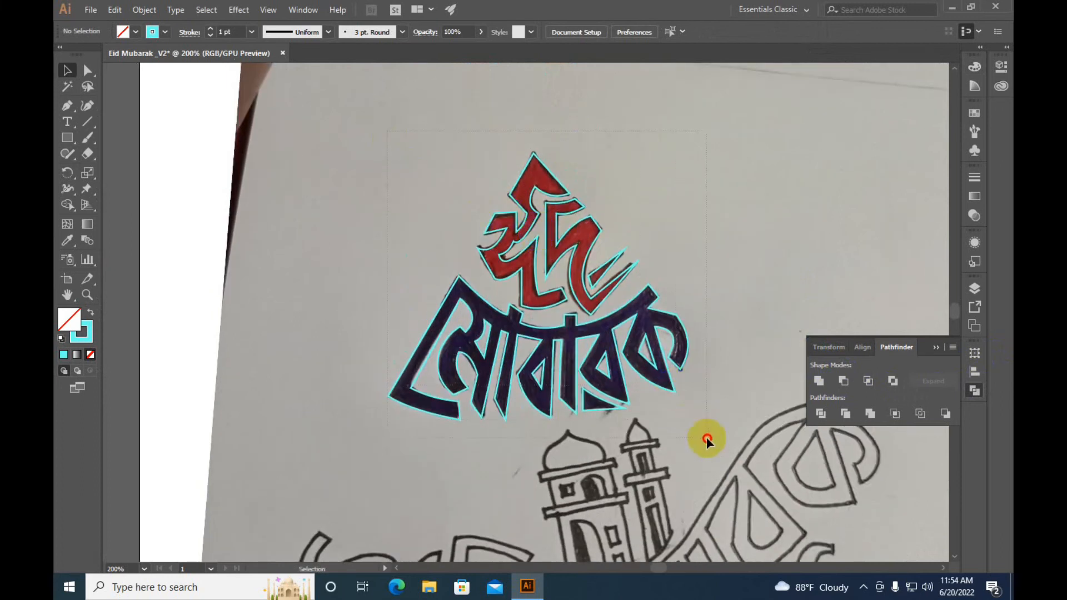
{"action": "key", "text": "ctrl+a"}
{"action": "scroll", "coordinate": [522, 300], "scroll_direction": "down", "scroll_amount": 1}
{"action": "left_click_drag", "start_coordinate": [522, 301], "coordinate": [493, 406]}
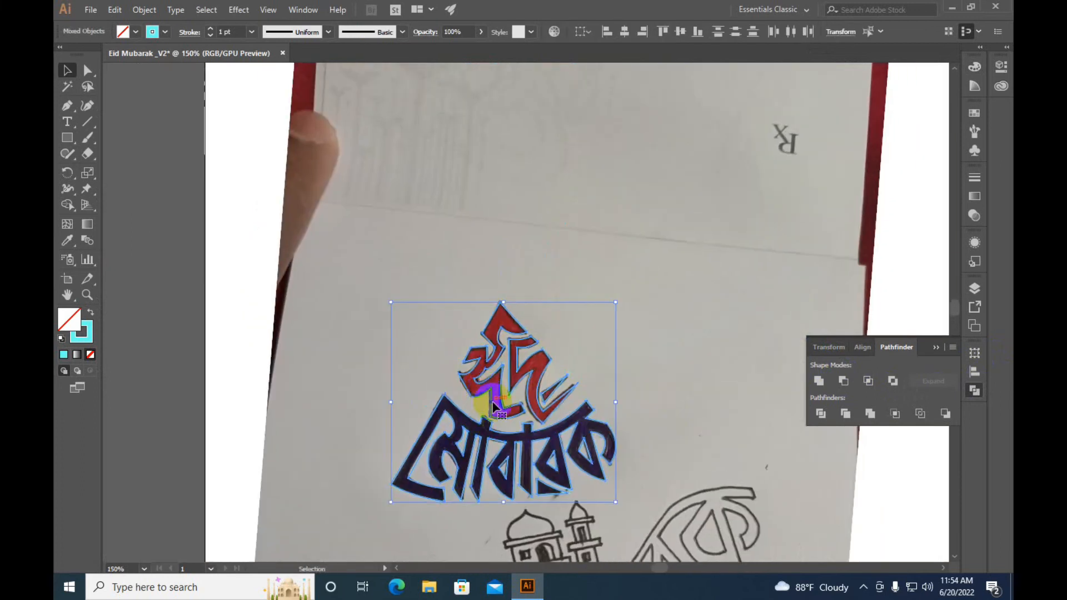
{"action": "left_click_drag", "start_coordinate": [491, 407], "coordinate": [437, 360]}
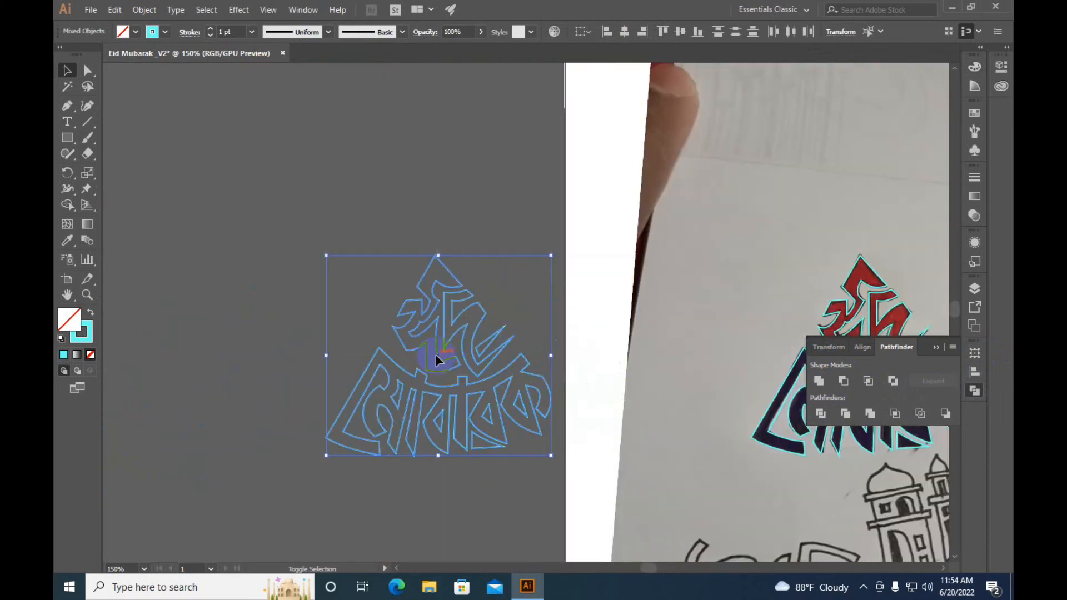
{"action": "left_click", "coordinate": [90, 313]}
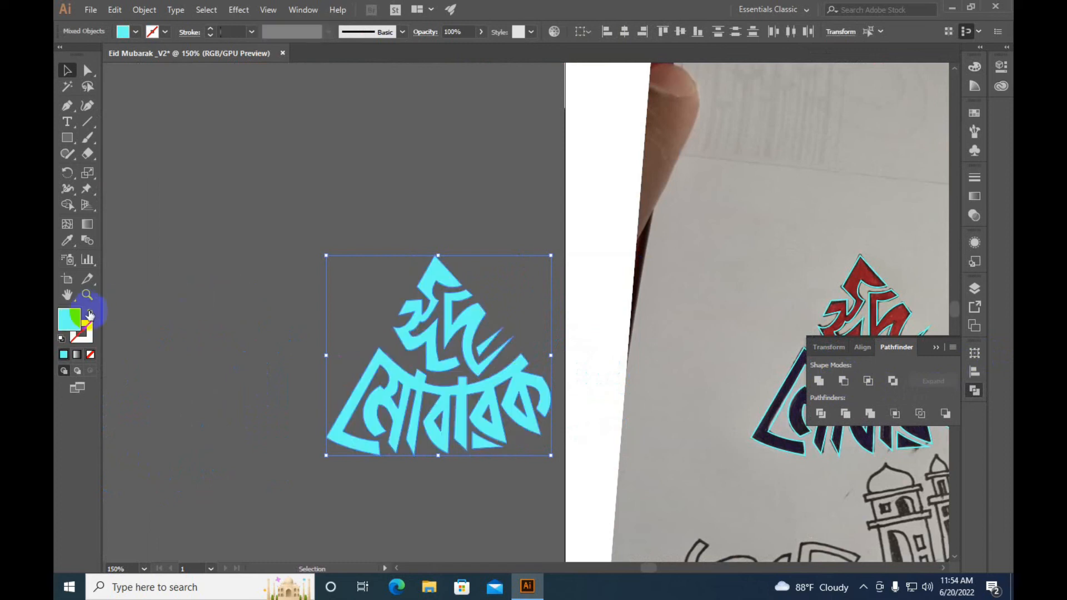
{"action": "left_click", "coordinate": [312, 228]}
Step: Group the parts of the copy's upper word and fill the group with red
{"action": "left_click", "coordinate": [457, 311]}
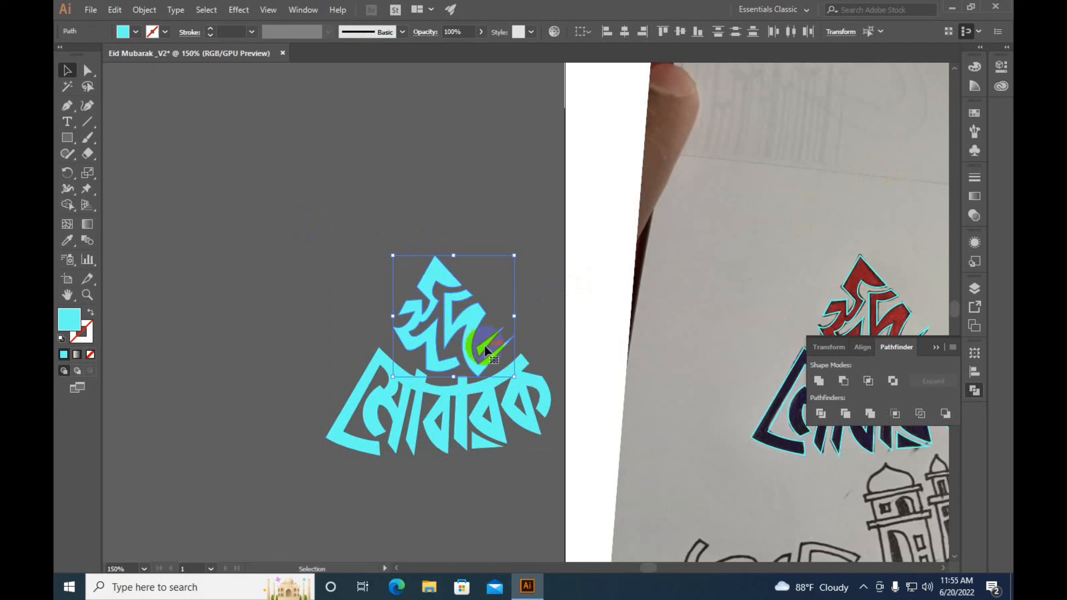
{"action": "key", "text": "ctrl+g"}
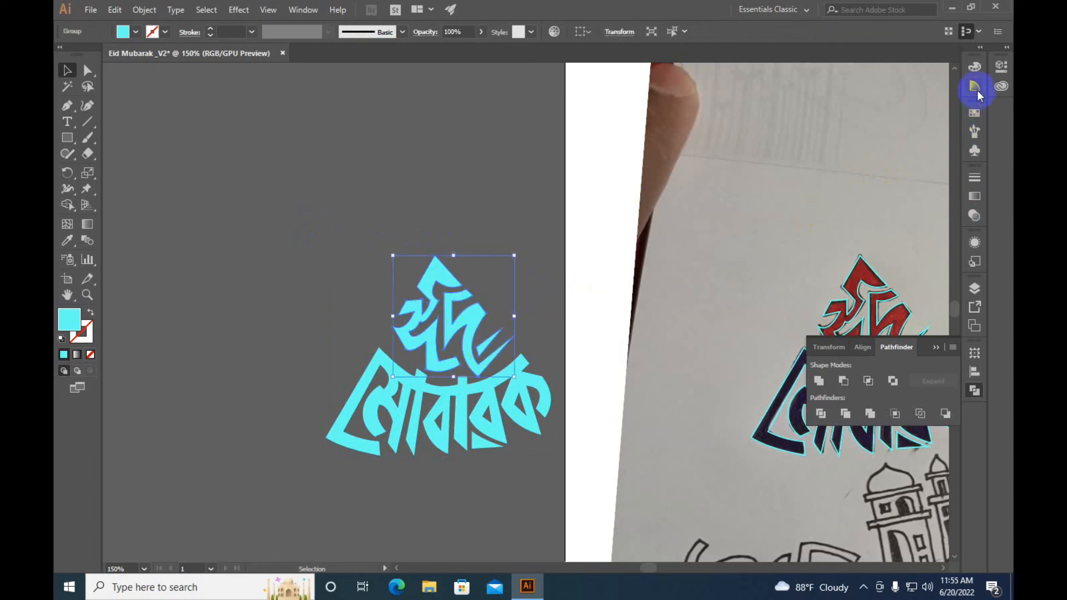
{"action": "left_click", "coordinate": [974, 66]}
{"action": "left_click", "coordinate": [974, 85]}
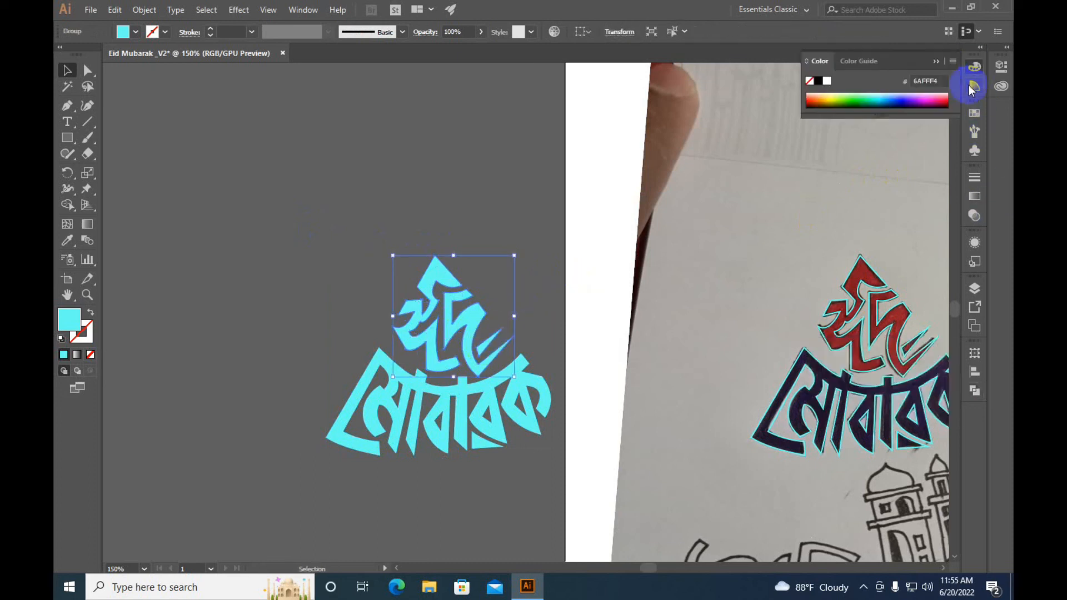
{"action": "left_click", "coordinate": [969, 114]}
{"action": "left_click", "coordinate": [845, 149]}
{"action": "left_click", "coordinate": [572, 210]}
Step: Fill the copy's lower word with dark green and its triangular dot with red
{"action": "left_click", "coordinate": [519, 362]}
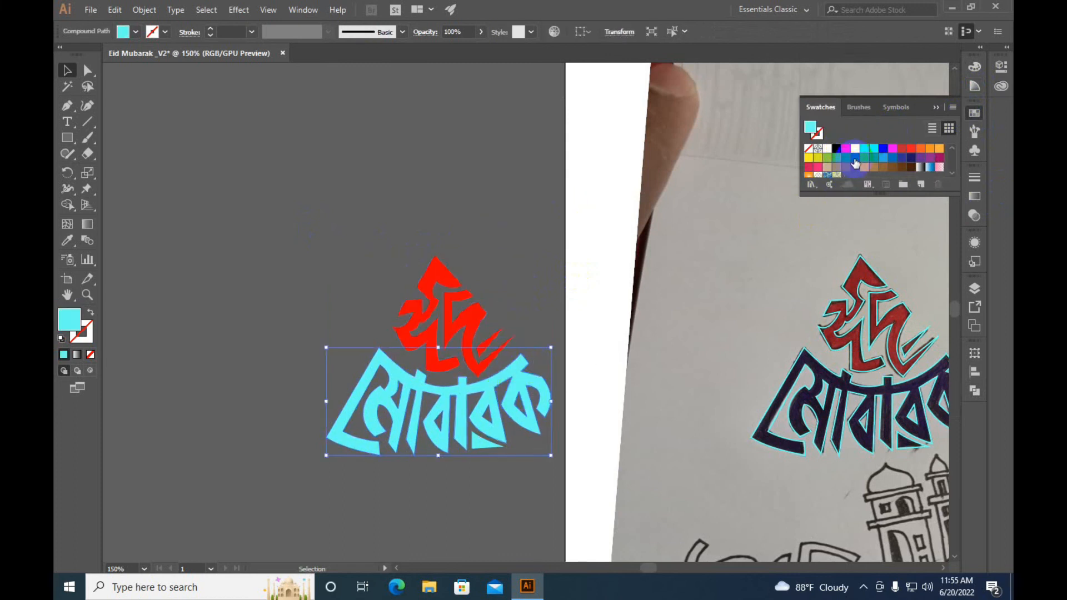
{"action": "left_click", "coordinate": [856, 159]}
{"action": "left_click", "coordinate": [408, 215]}
{"action": "left_click", "coordinate": [486, 446]}
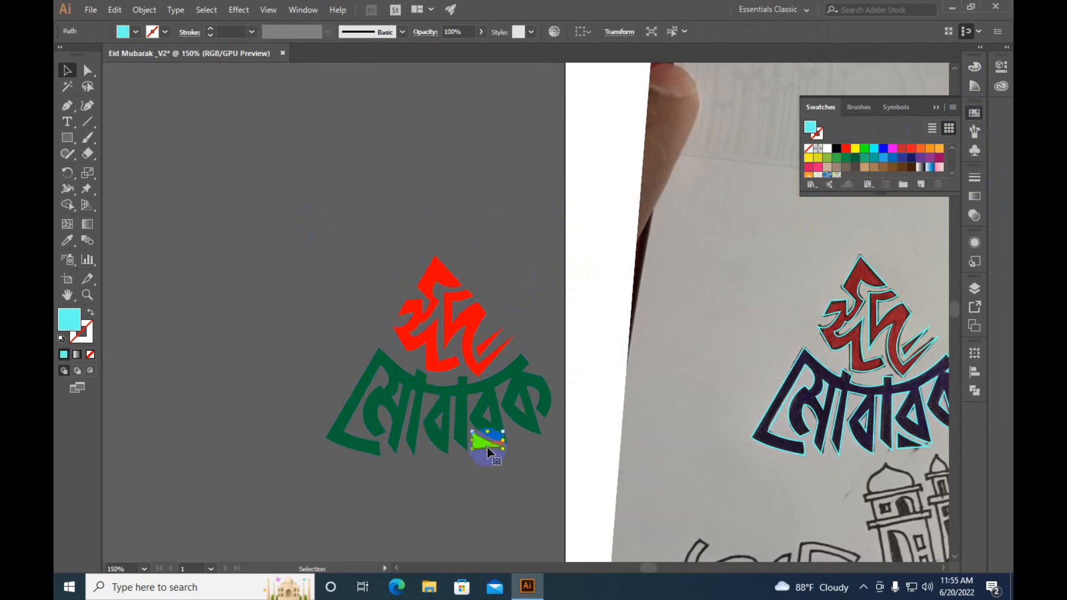
{"action": "left_click", "coordinate": [845, 149]}
{"action": "left_click", "coordinate": [335, 209]}
{"action": "left_click_drag", "start_coordinate": [335, 208], "coordinate": [572, 488]}
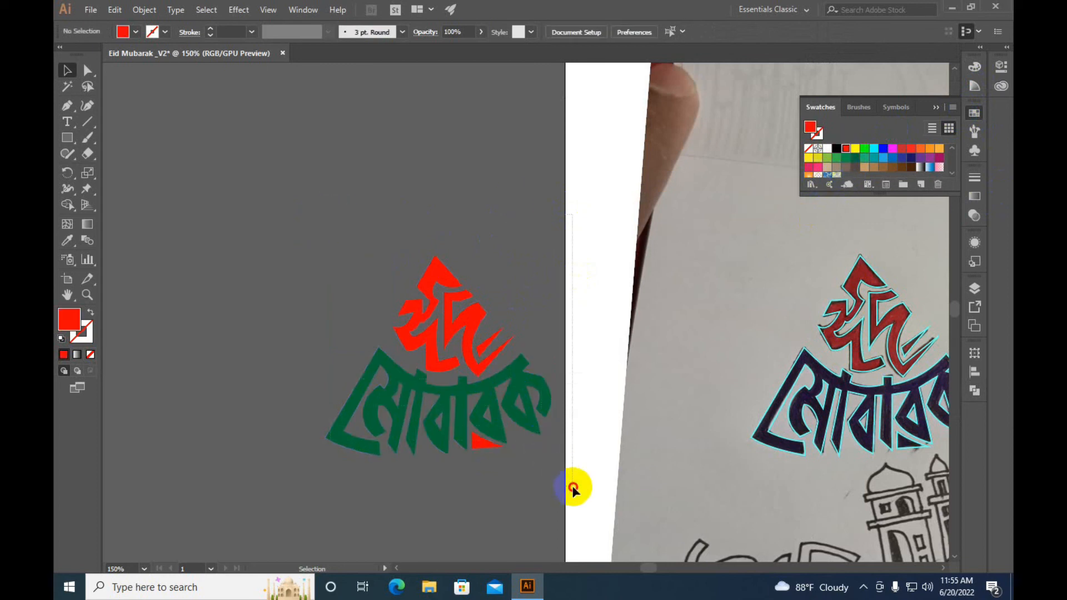
{"action": "left_click", "coordinate": [490, 398]}
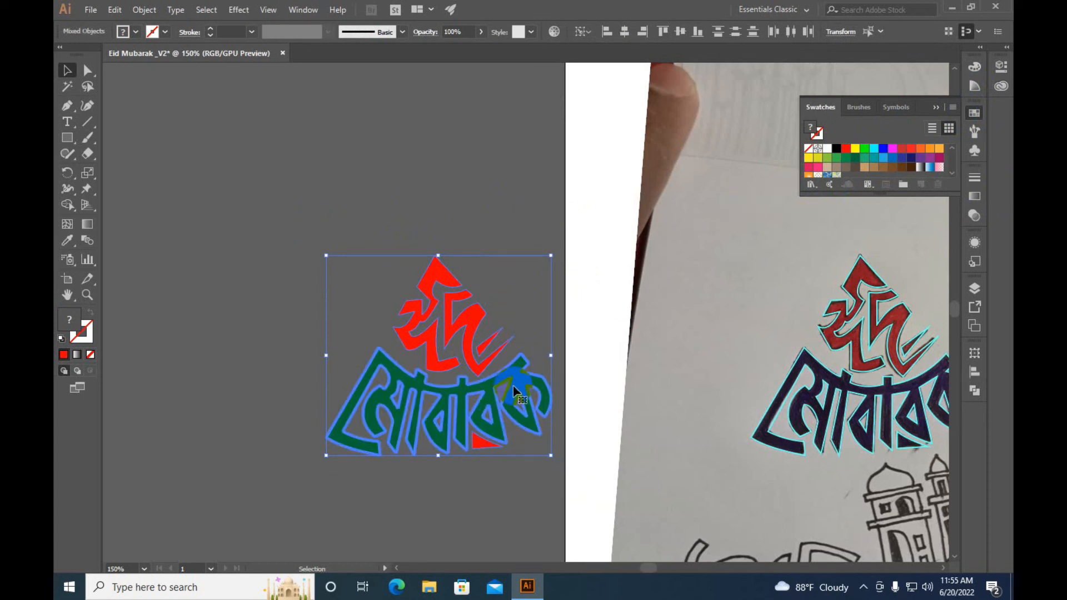
{"action": "left_click", "coordinate": [451, 256]}
{"action": "left_click_drag", "start_coordinate": [393, 326], "coordinate": [561, 493]}
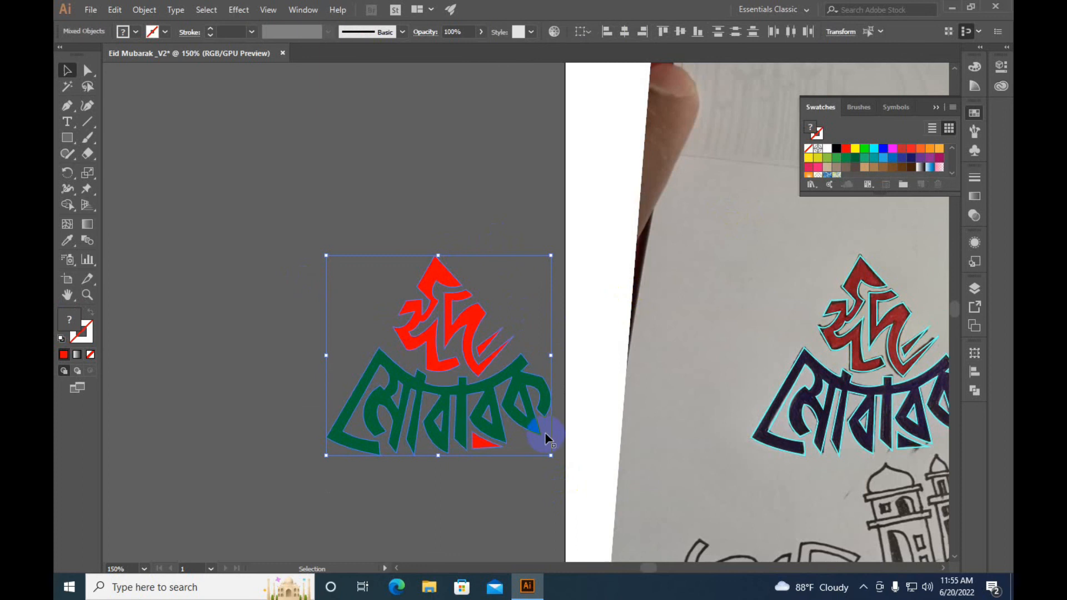
Step: Fill the copy's lower word, upper word and dot with white
{"action": "left_click", "coordinate": [537, 406]}
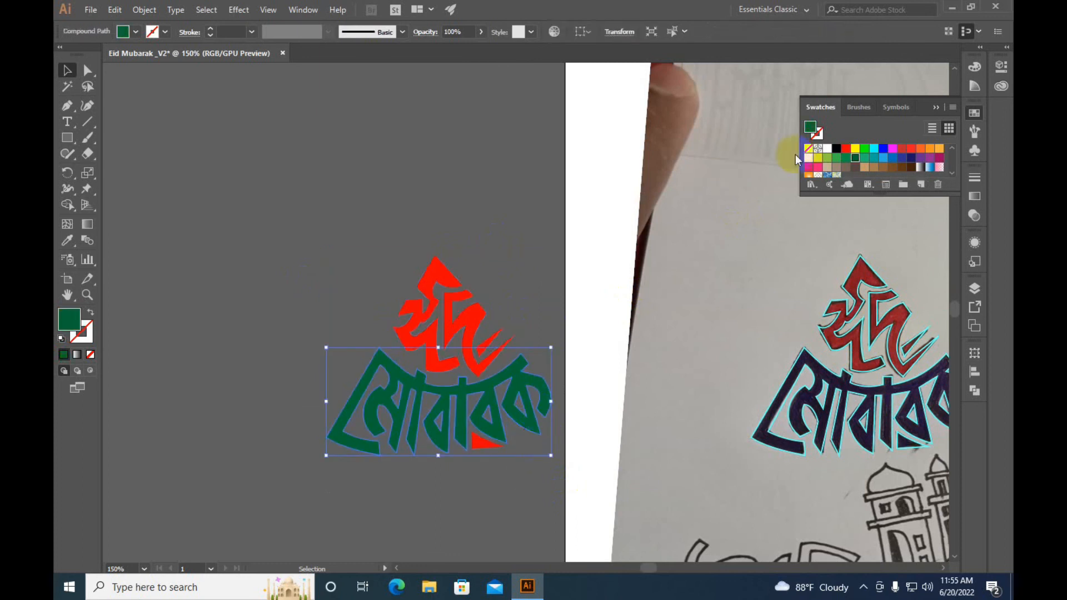
{"action": "left_click", "coordinate": [827, 148]}
{"action": "left_click", "coordinate": [340, 254]}
{"action": "left_click_drag", "start_coordinate": [321, 235], "coordinate": [602, 466]}
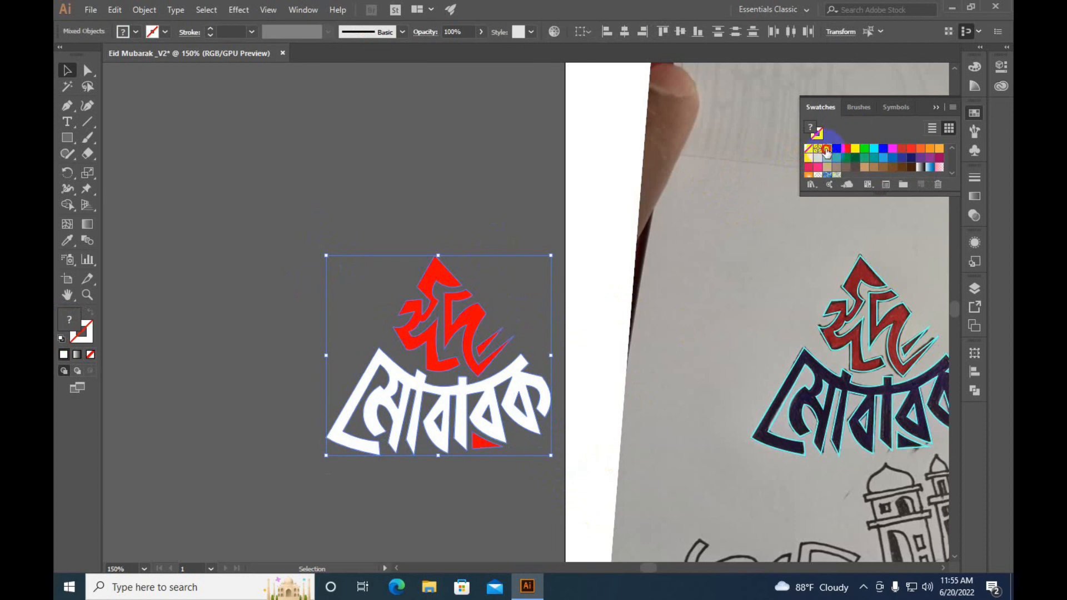
{"action": "left_click", "coordinate": [828, 148]}
{"action": "left_click", "coordinate": [375, 227]}
{"action": "left_click_drag", "start_coordinate": [375, 228], "coordinate": [586, 490]}
{"action": "left_click", "coordinate": [530, 499]}
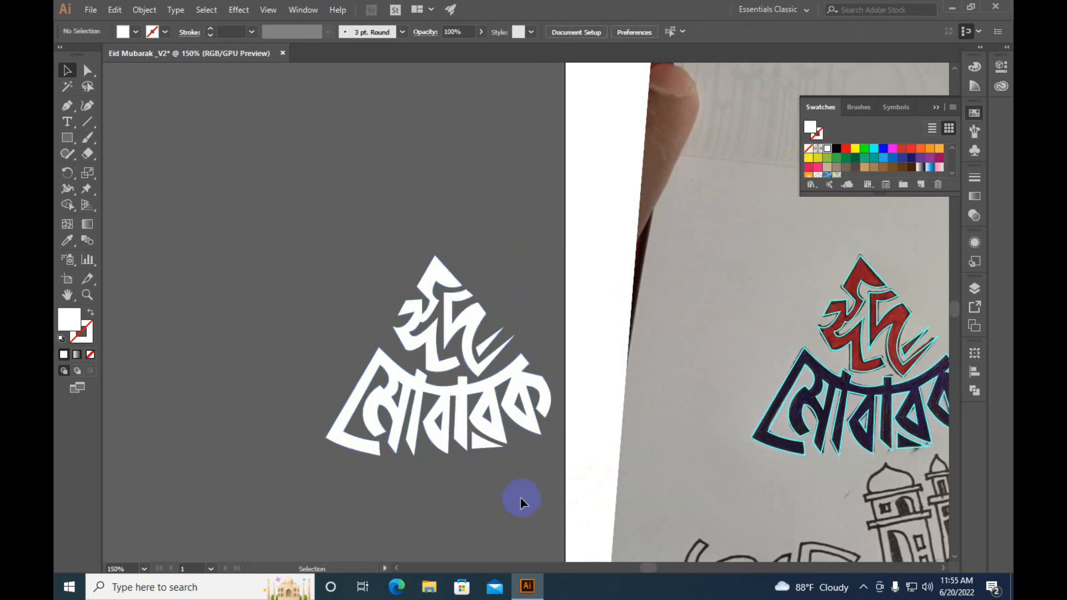